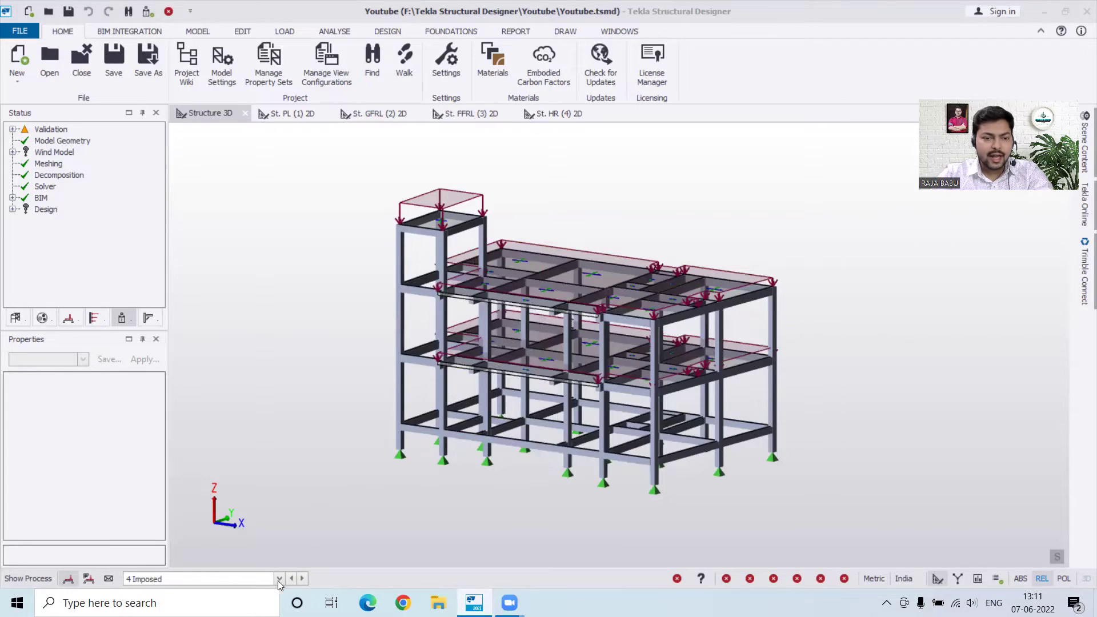
- Display the 2 Dead loadcase on the 3D structure and examine the wall loads on the beams
click(172, 537)
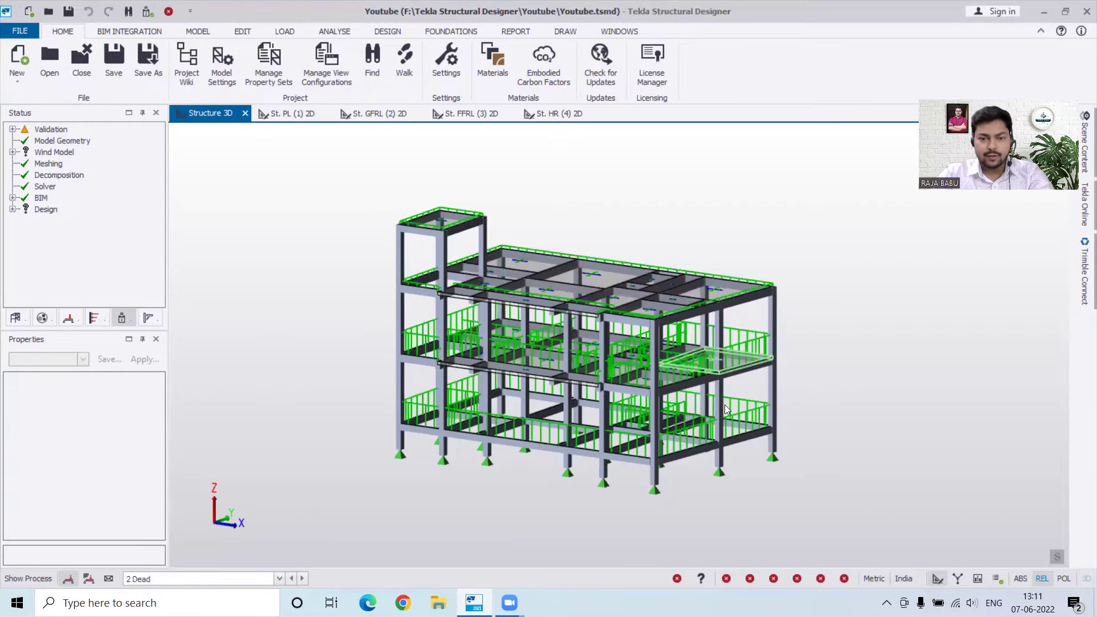
scroll(578, 400, up, 1)
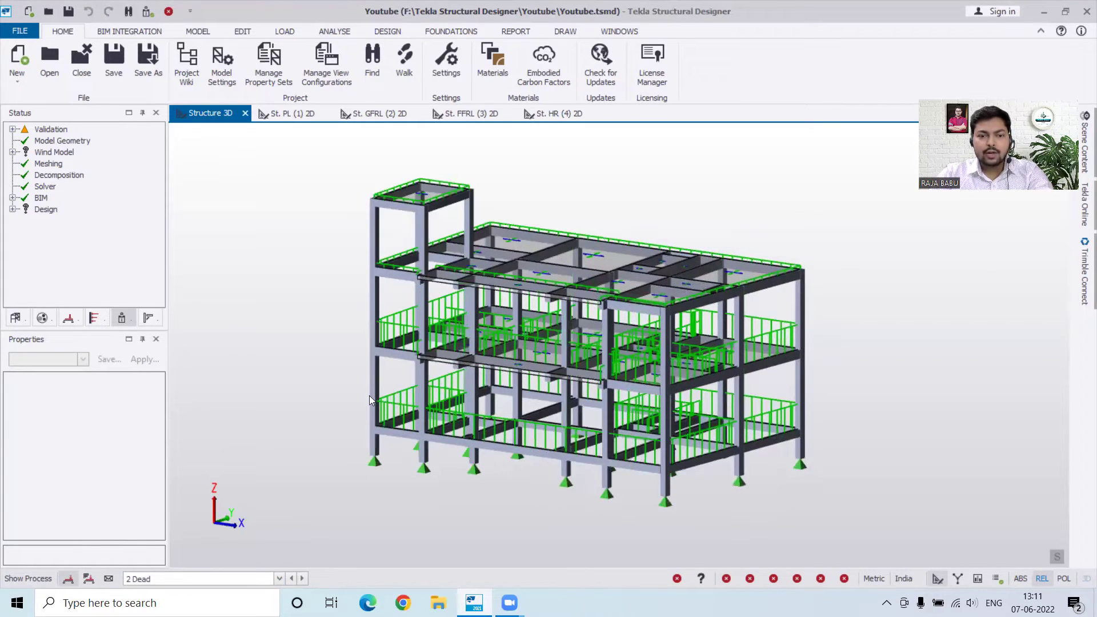
scroll(388, 381, up, 2)
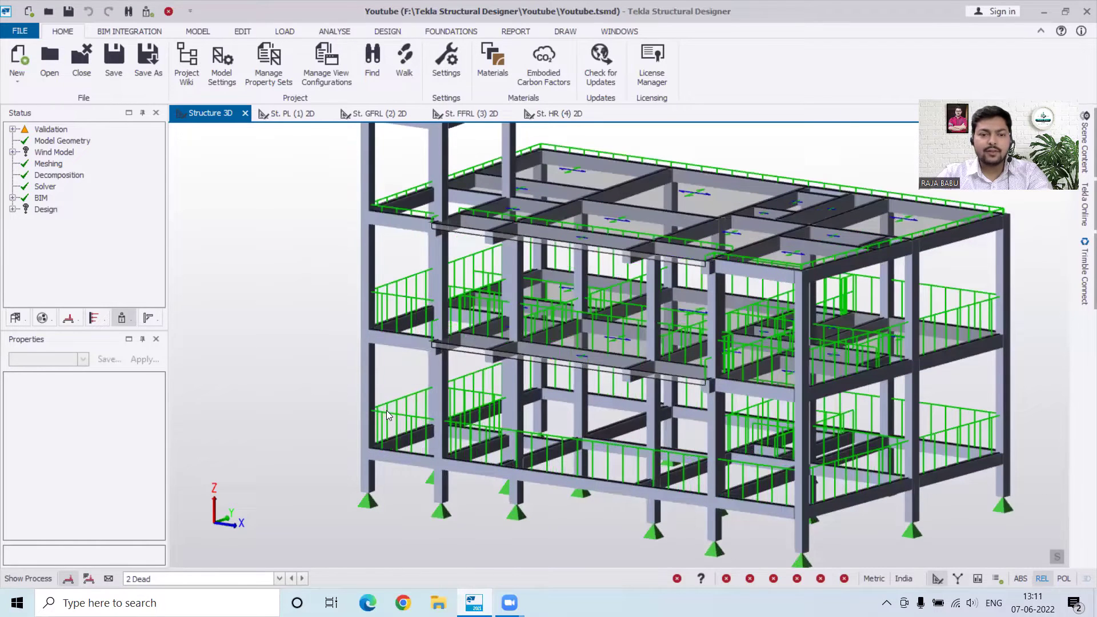
mouse_move(385, 414)
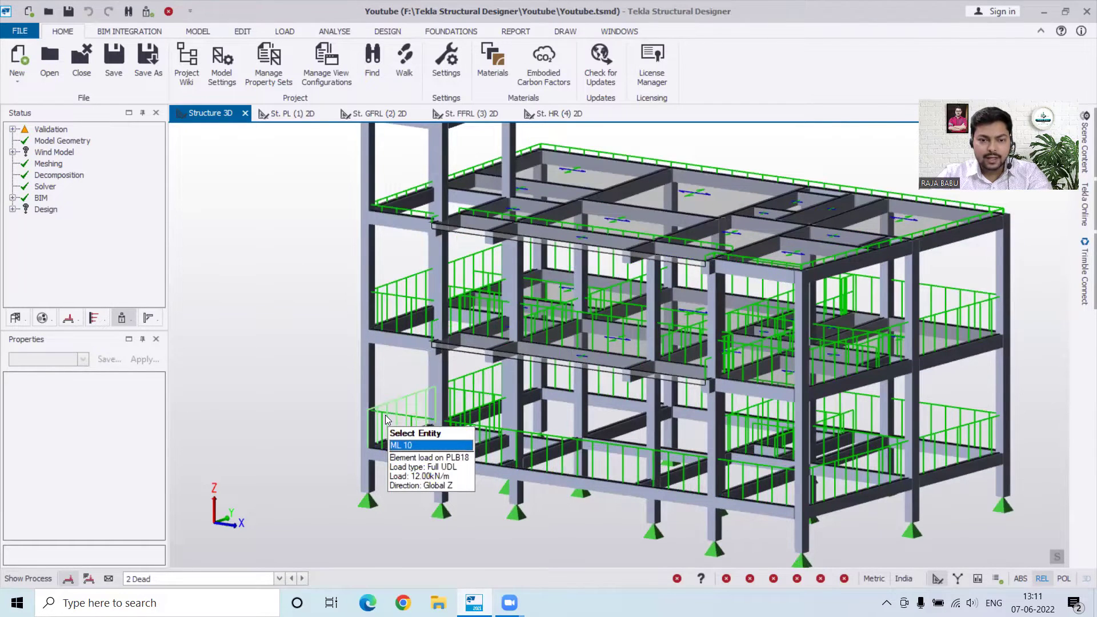
mouse_move(486, 278)
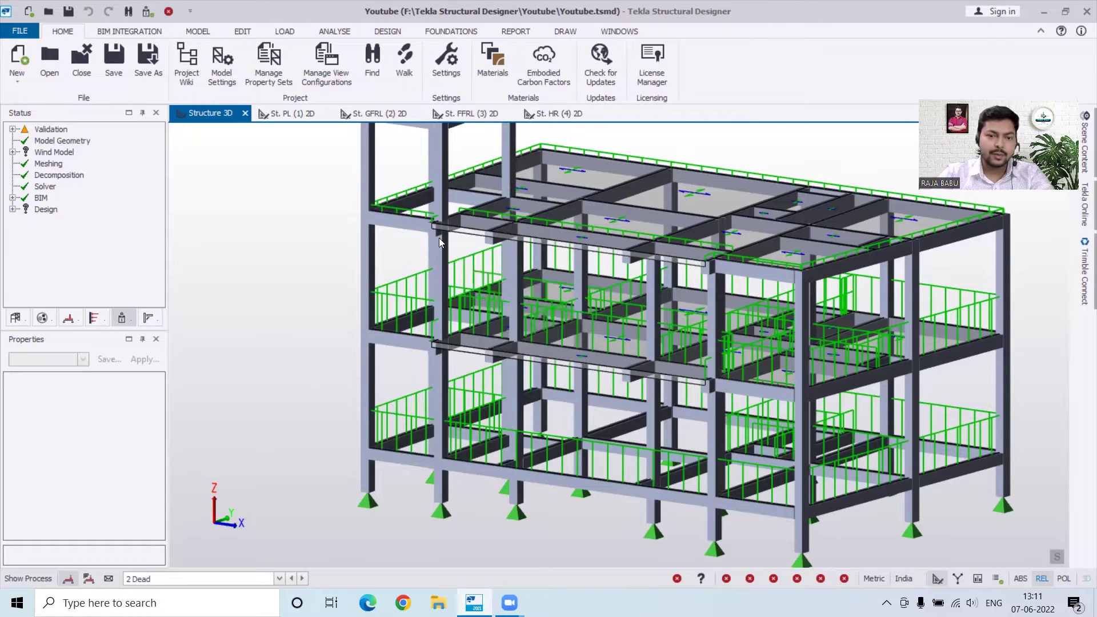
mouse_move(402, 193)
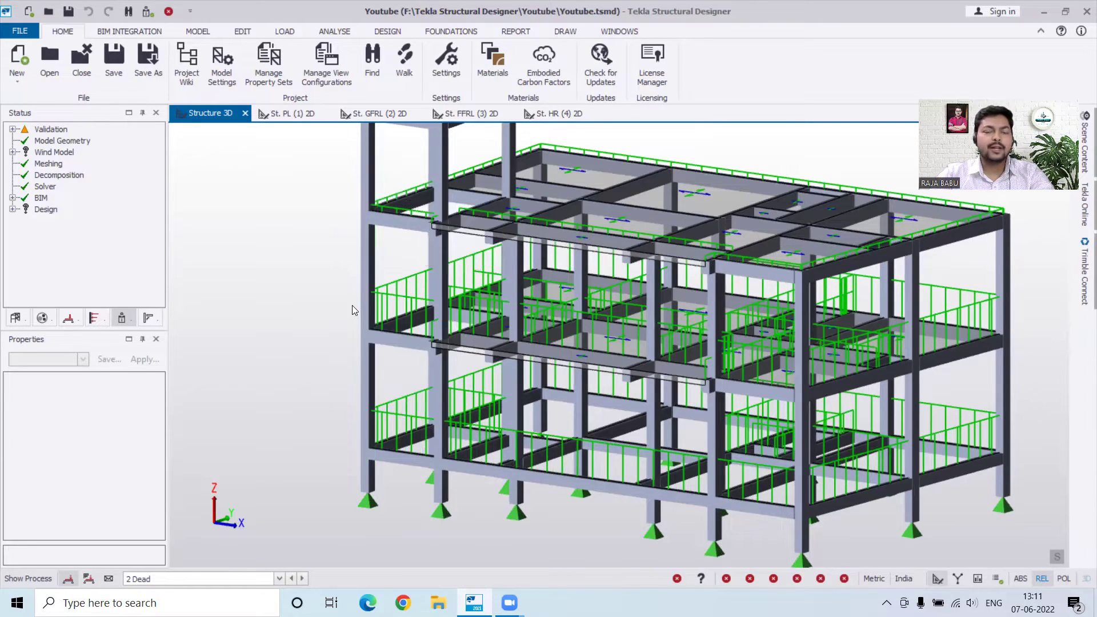
scroll(352, 305, down, 5)
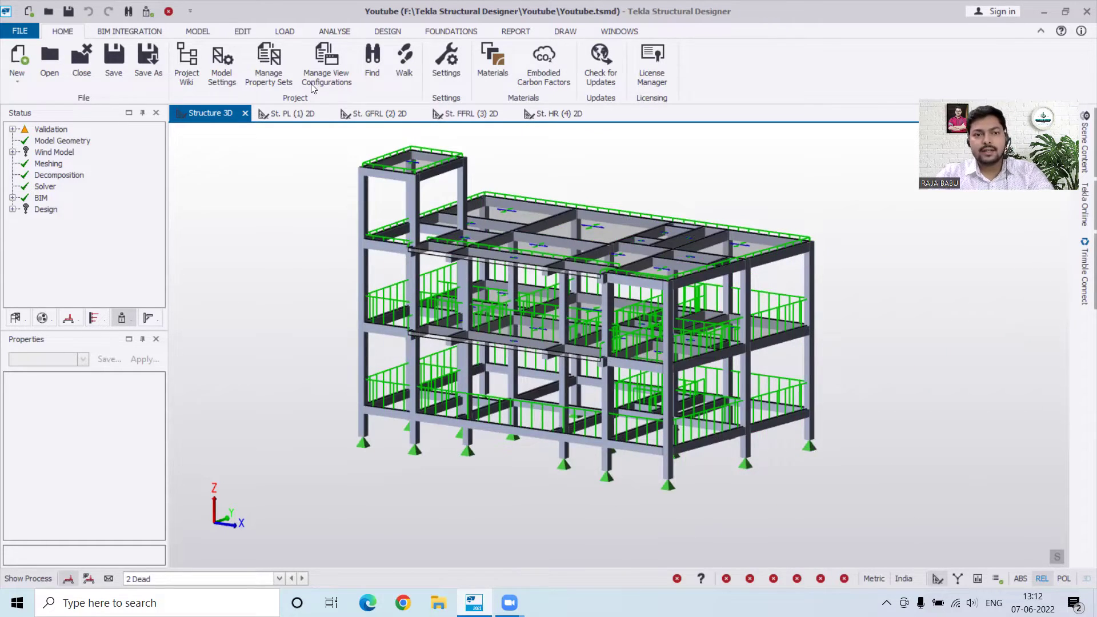
- Start the Seismic Wizard using Code Spectra and continue to the Base Information page
click(279, 30)
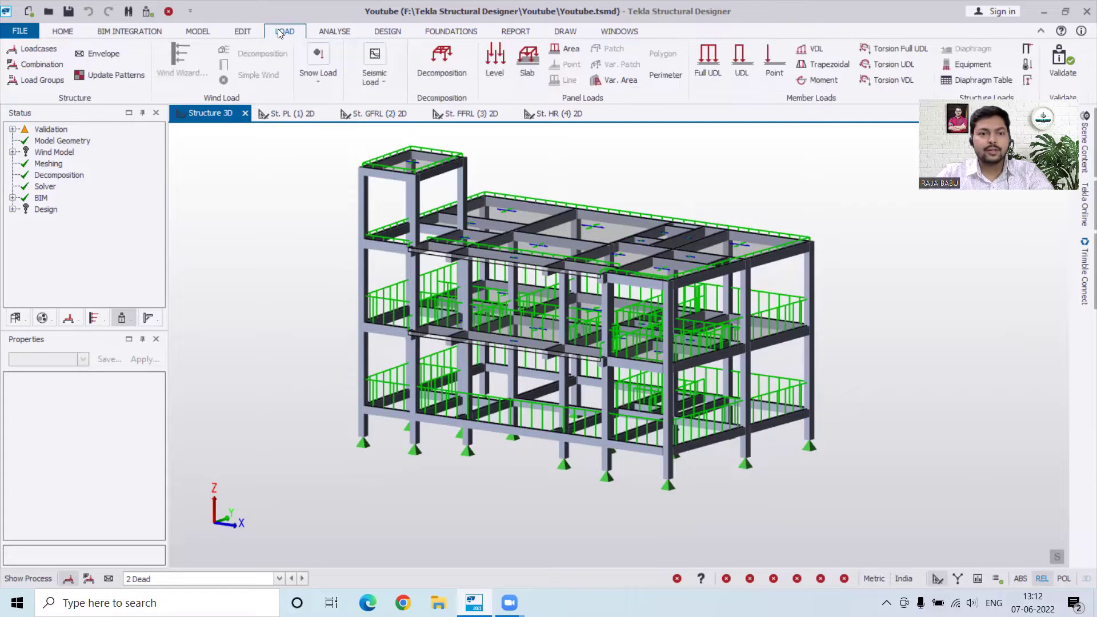
click(384, 81)
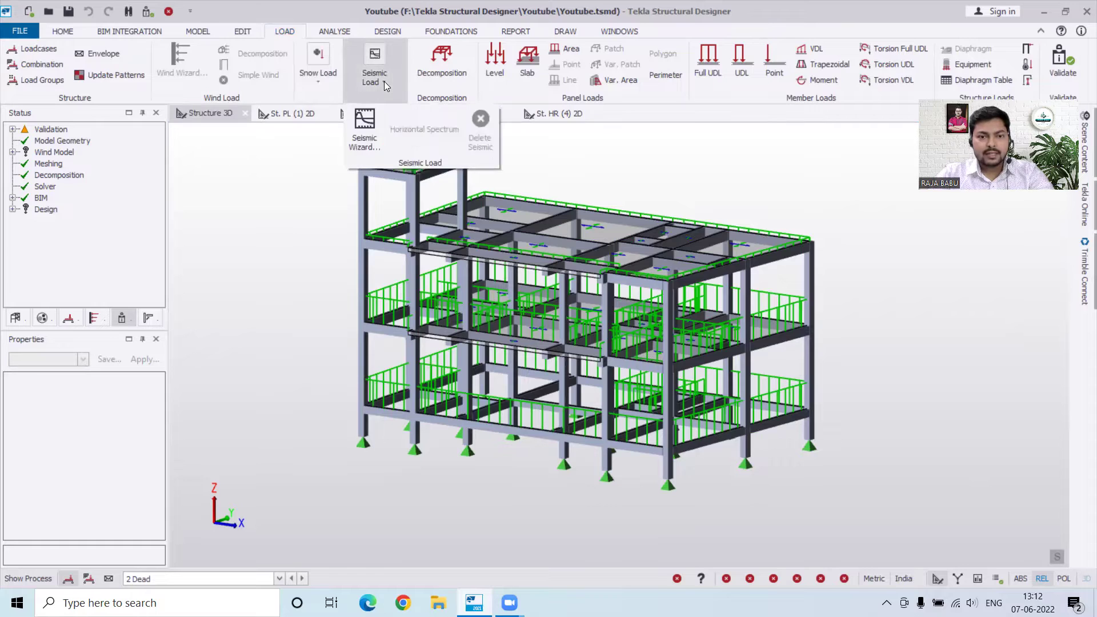
click(366, 139)
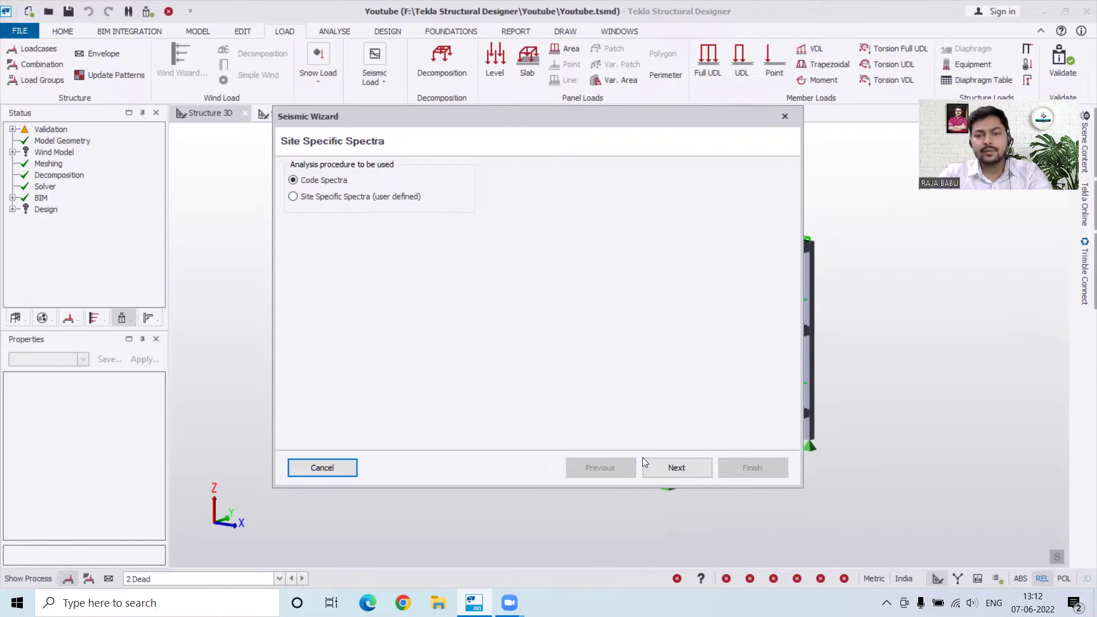
click(663, 474)
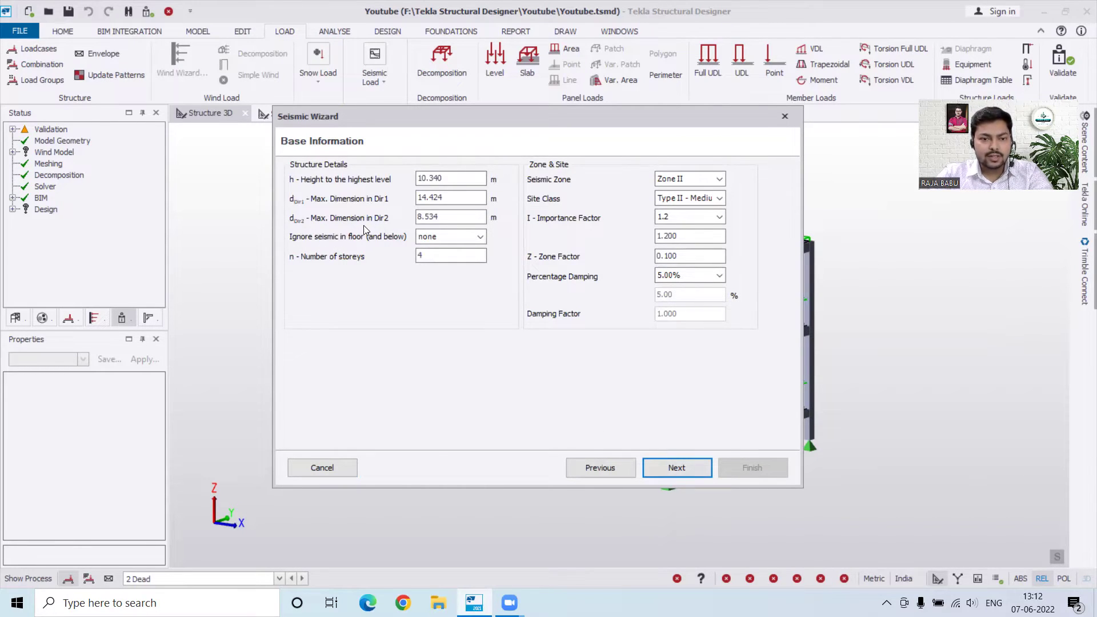
- Set the wizard to ignore seismic in floor St. PL (1) and below
click(462, 215)
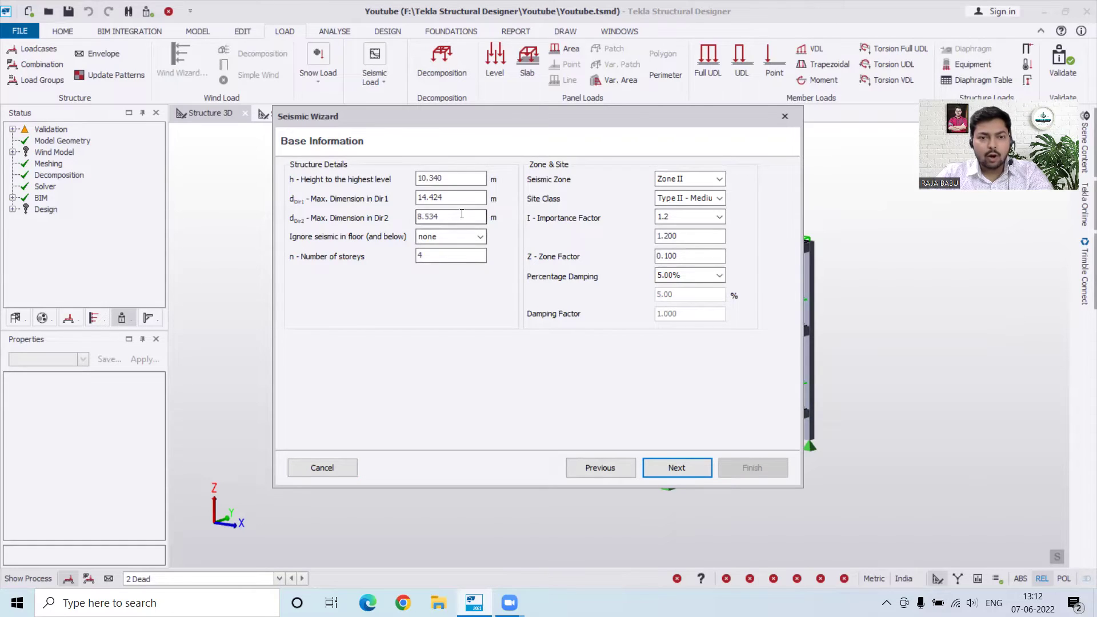
click(456, 242)
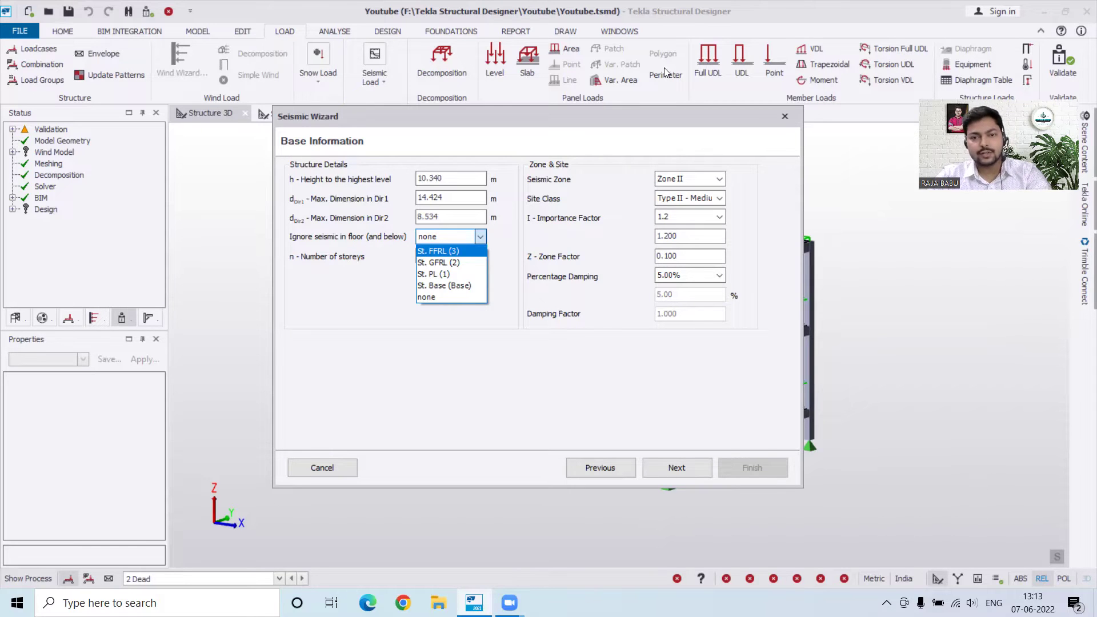
click(737, 121)
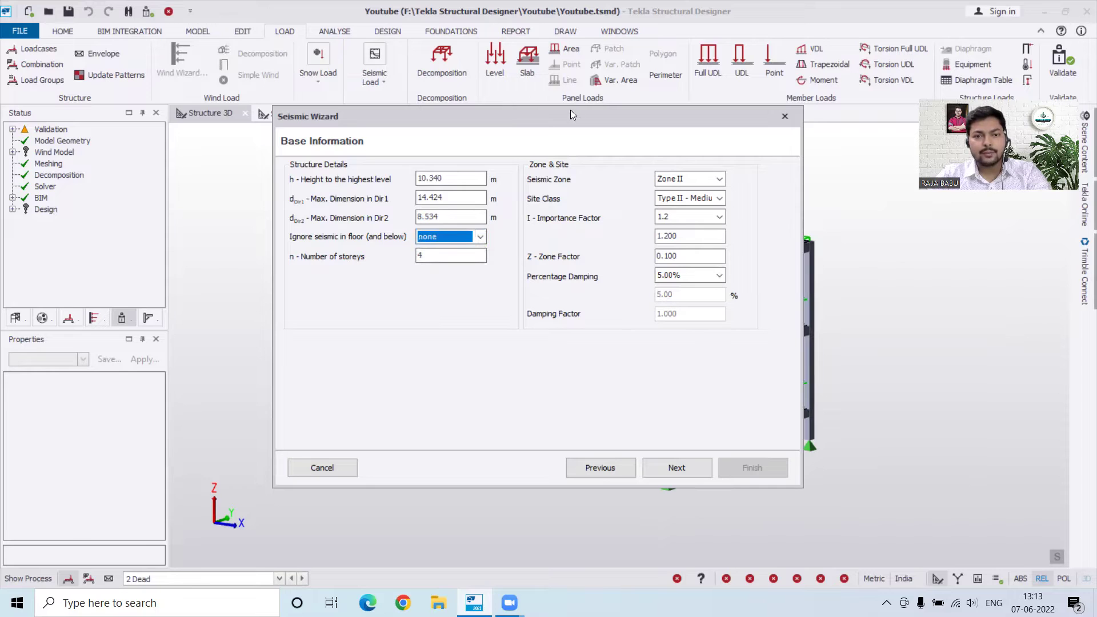
drag(568, 117, 234, 60)
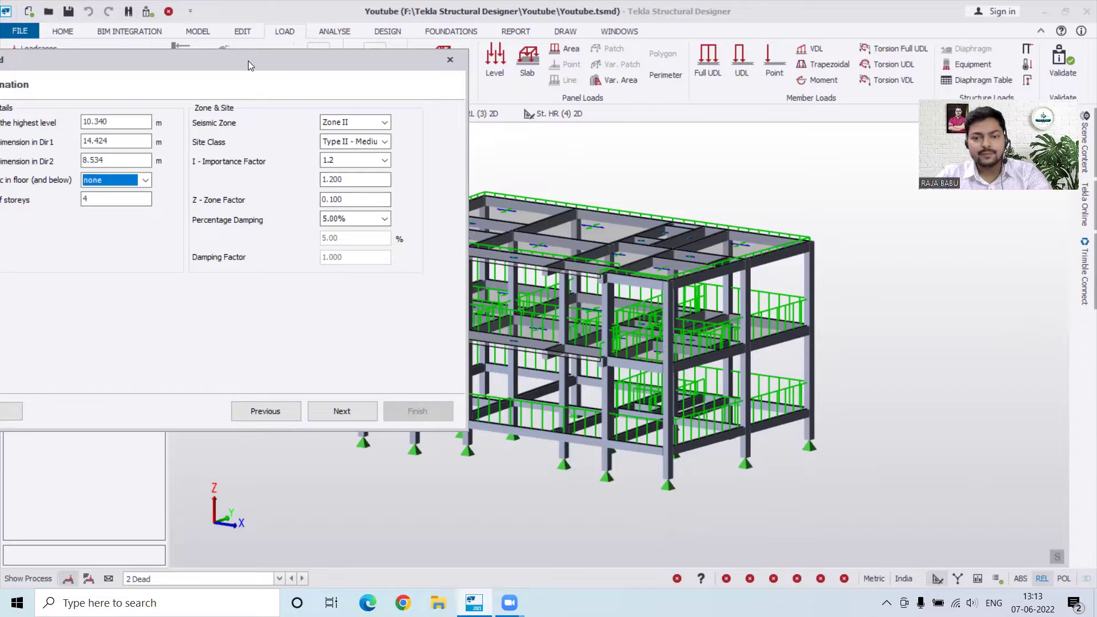
drag(248, 60, 408, 66)
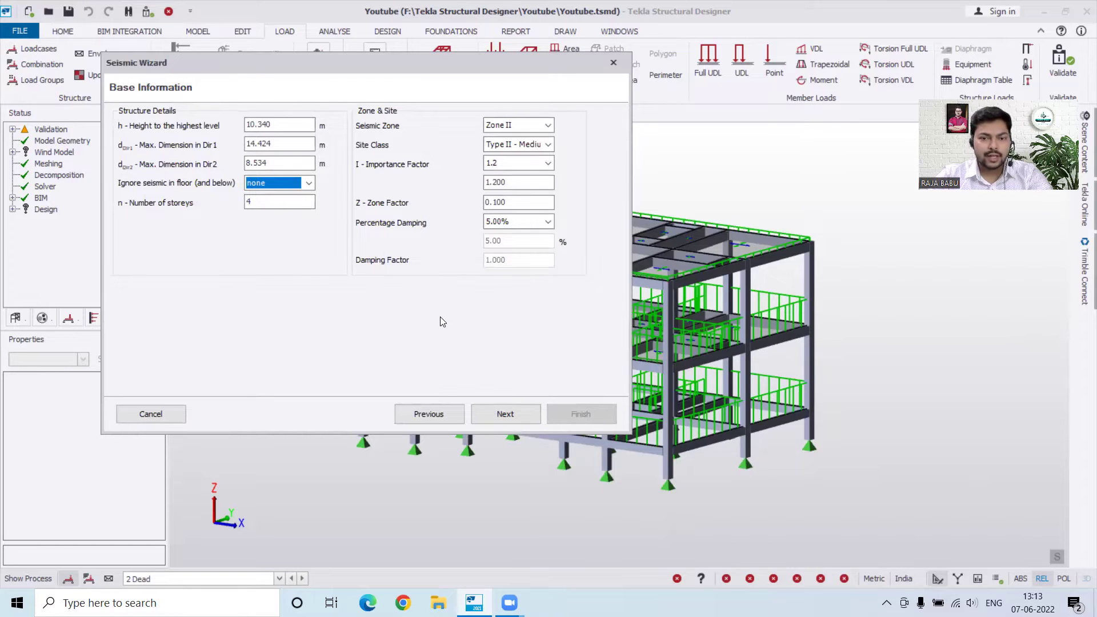
click(310, 183)
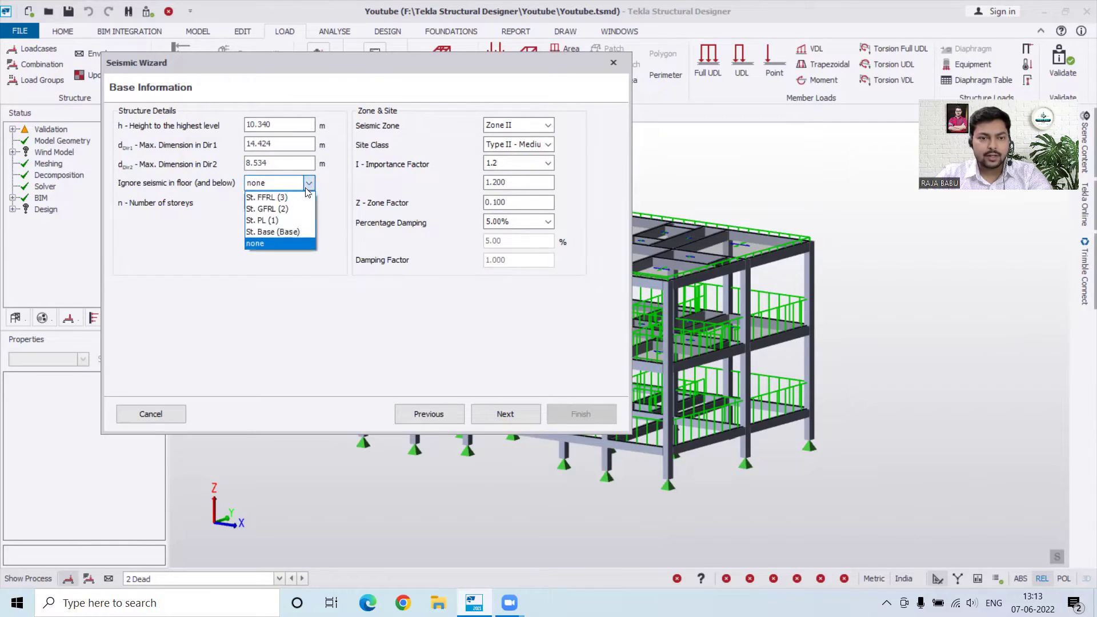
click(274, 220)
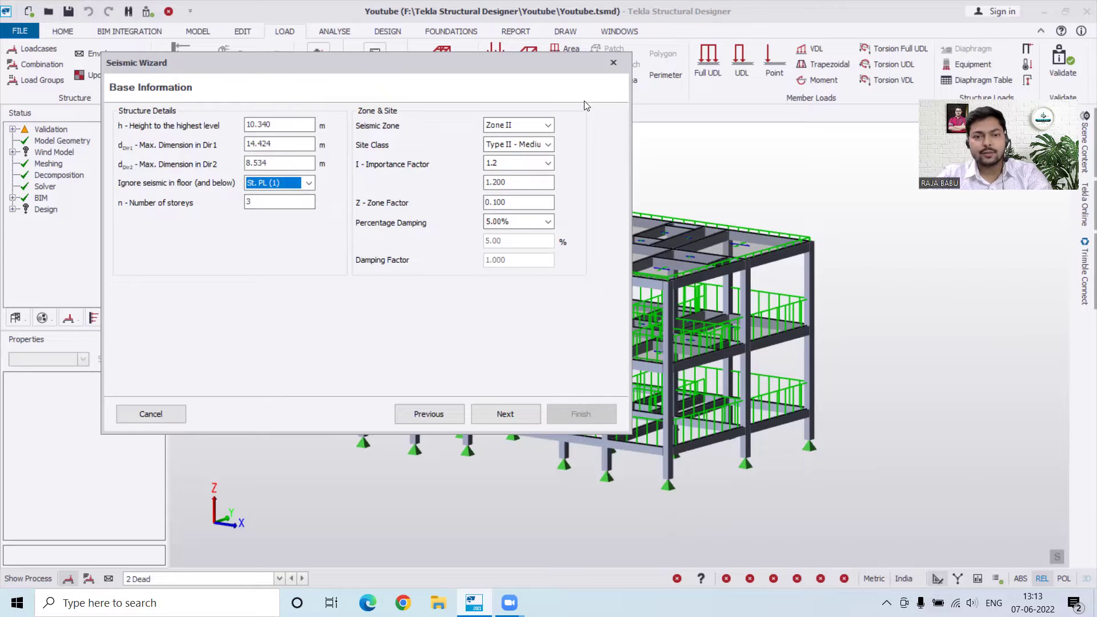
- Set the seismic zone to Zone V and the site class to Type II - Medium Soils
drag(524, 61, 583, 79)
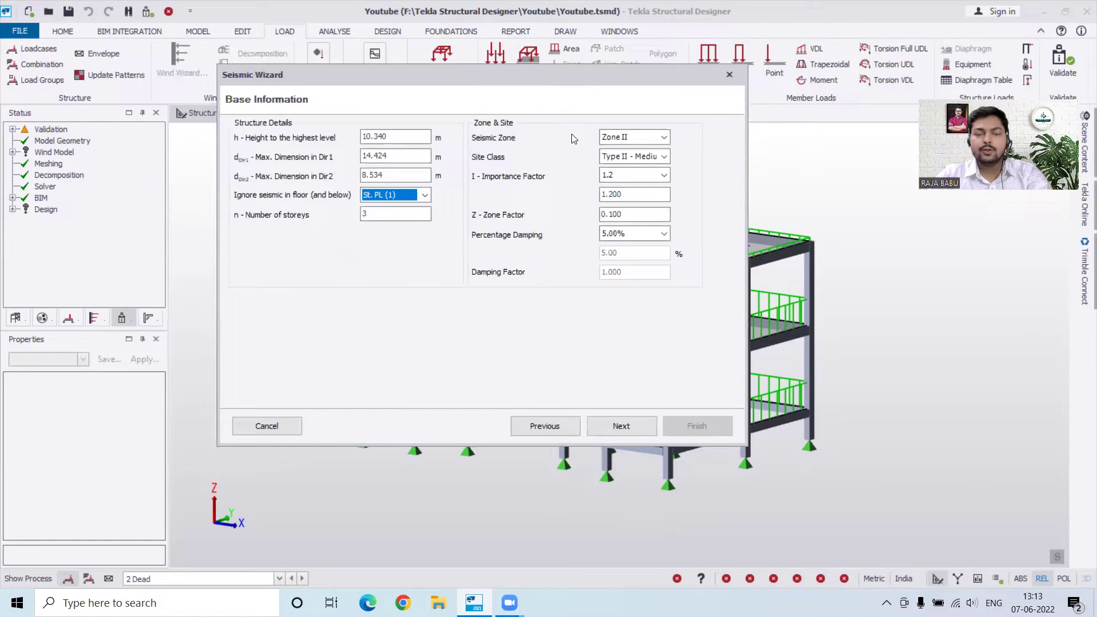
click(631, 138)
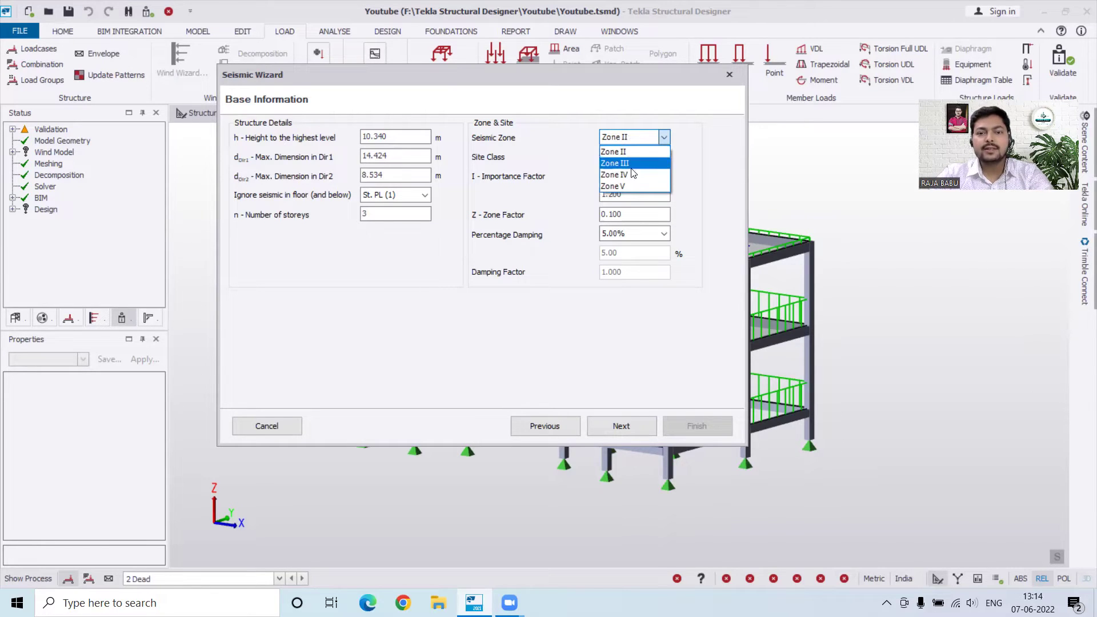
click(633, 186)
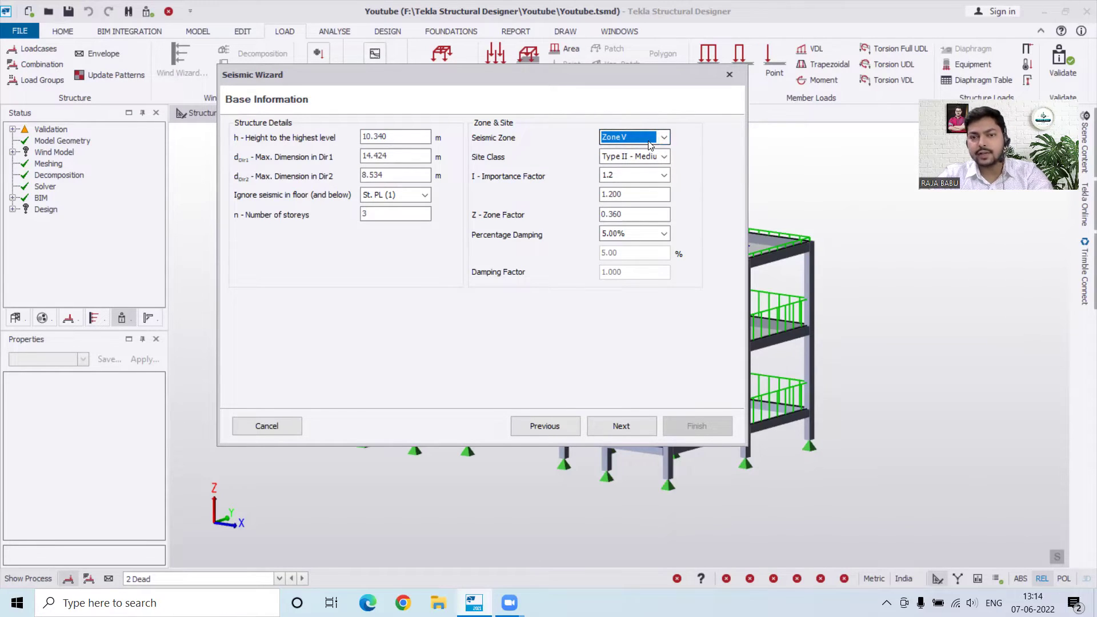
click(612, 158)
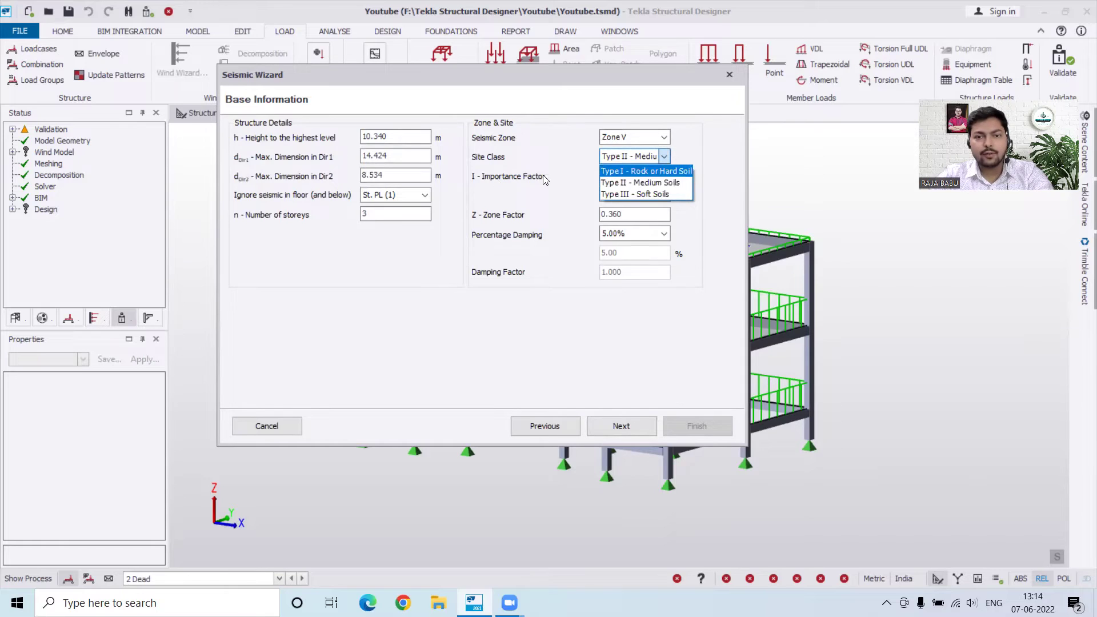
click(654, 183)
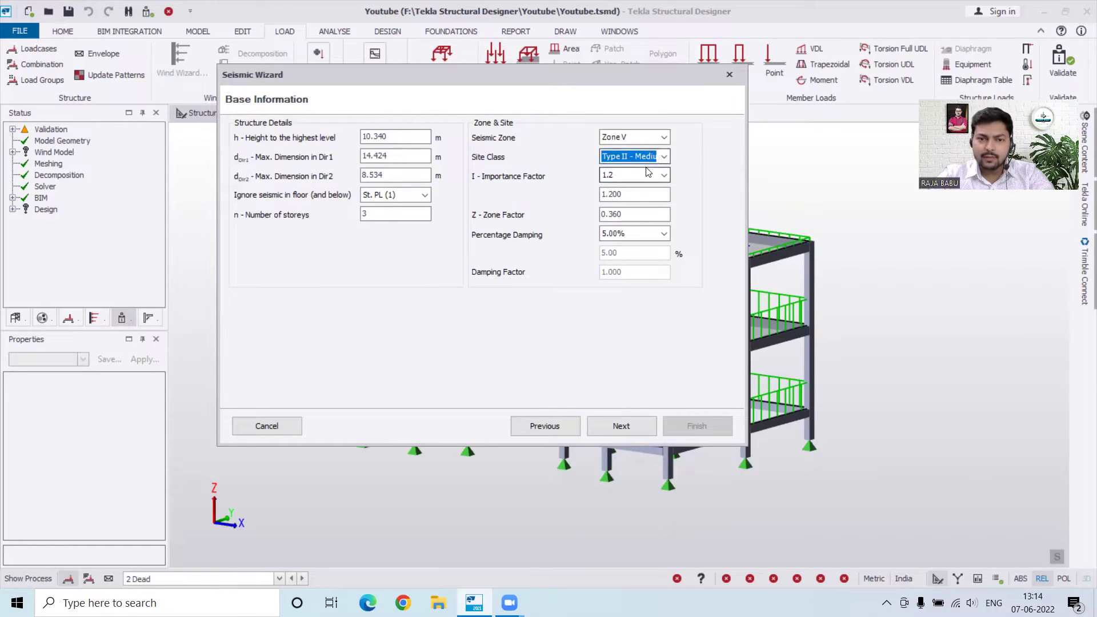
- Set the importance factor to 1.0 and keep the percentage damping at 5.00%
click(651, 179)
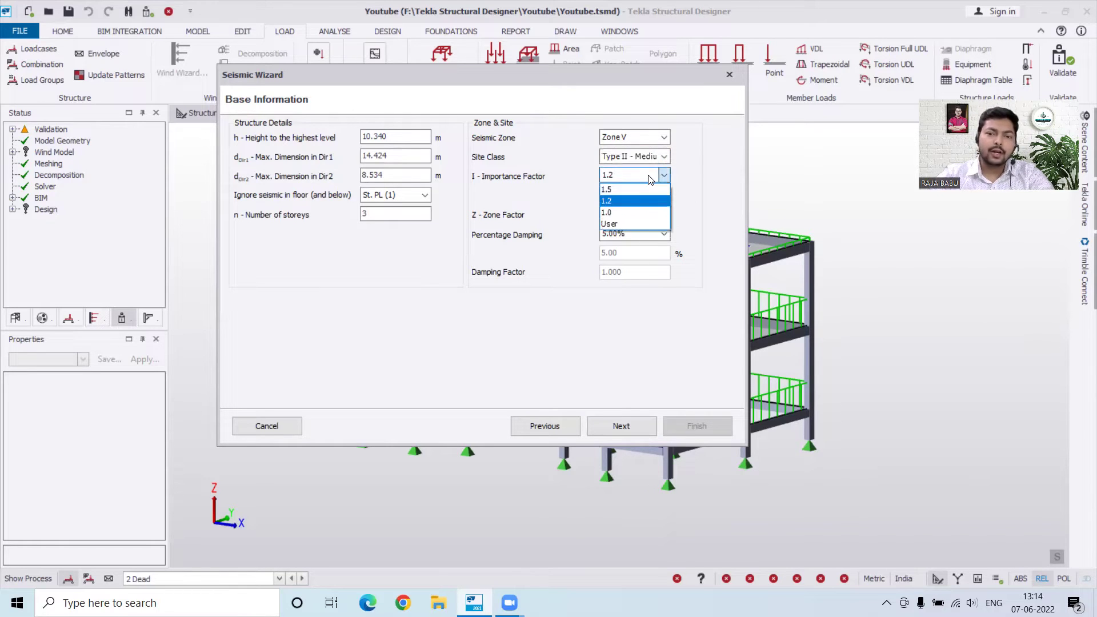
click(628, 215)
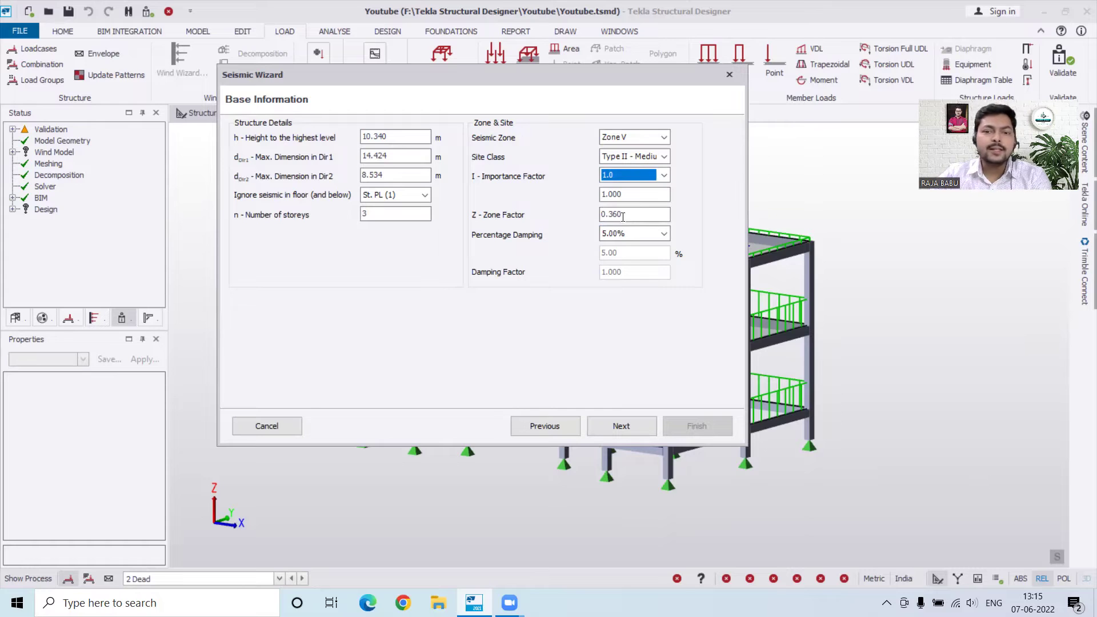
click(641, 172)
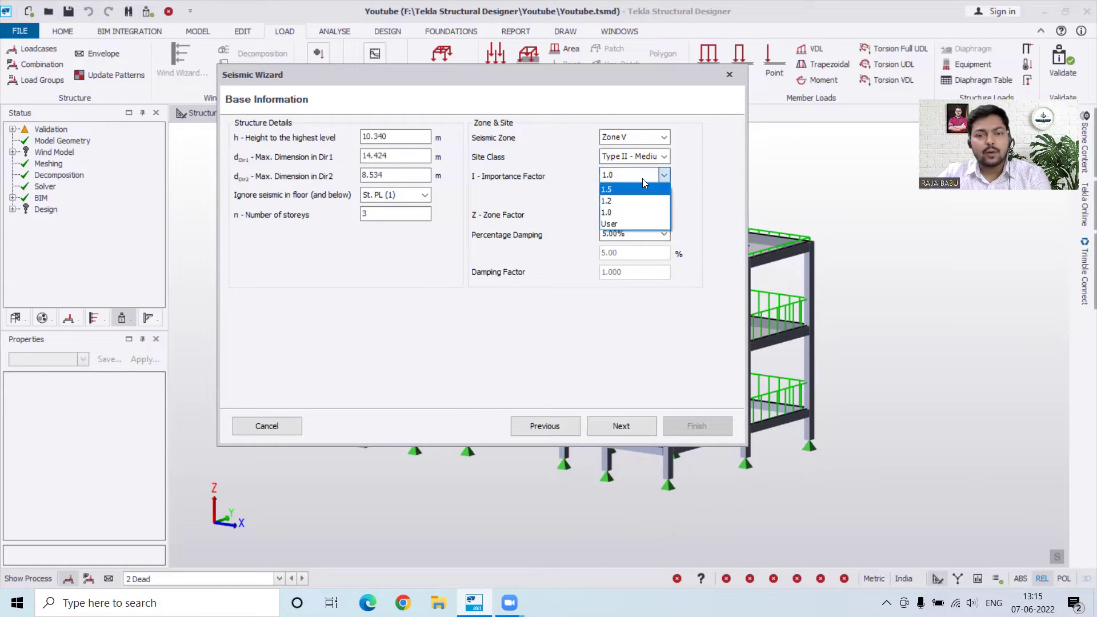
click(642, 178)
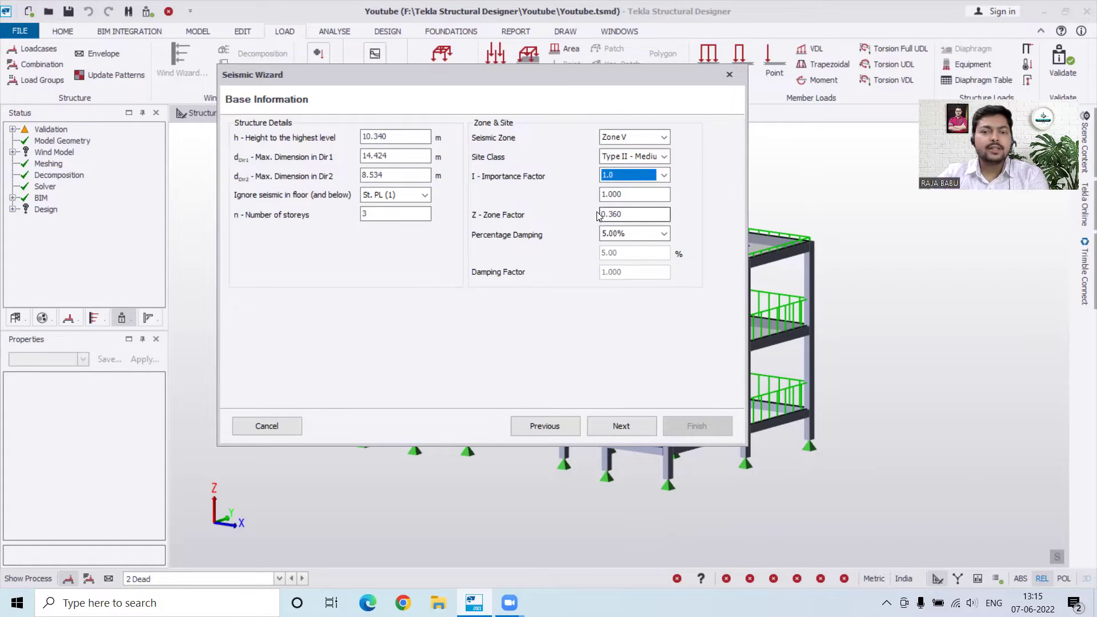
click(629, 234)
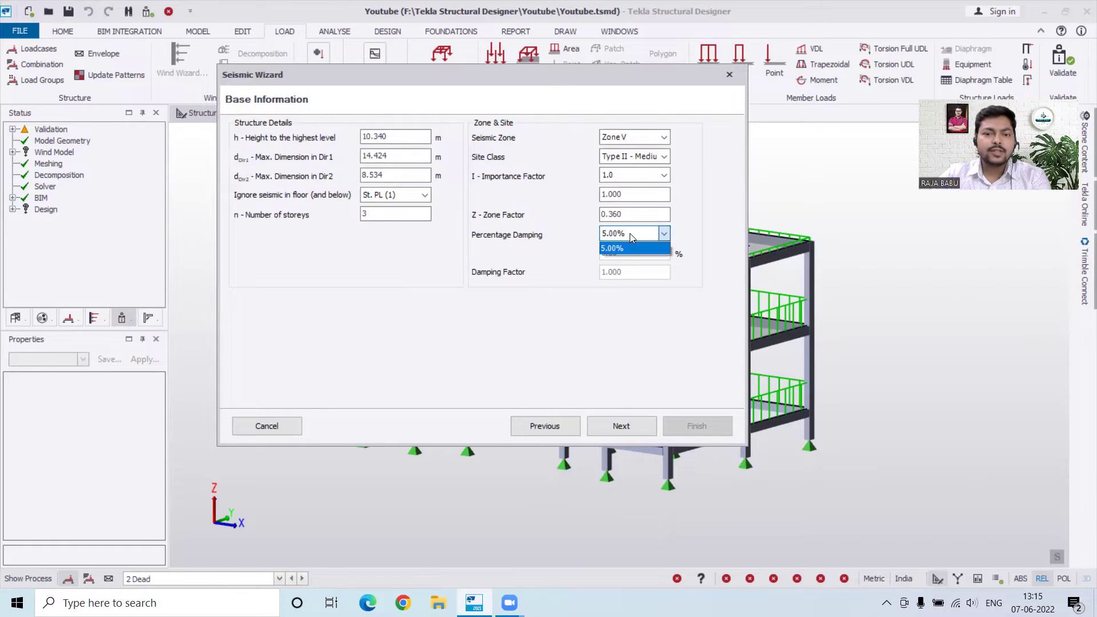
click(630, 233)
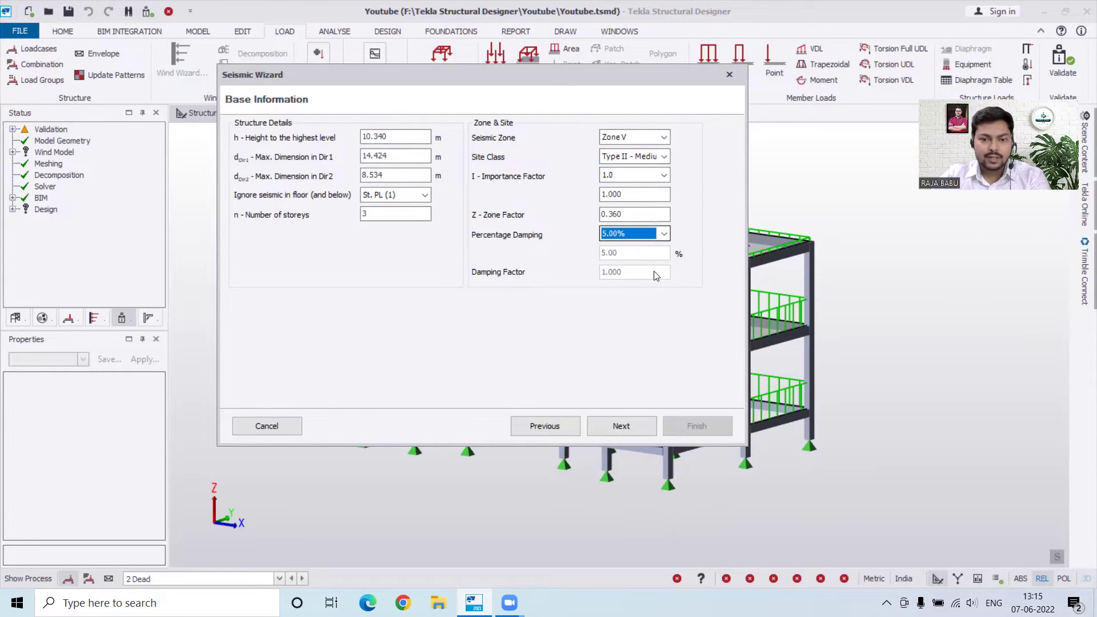
- Accept no structure irregularities with Modal Response Spectrum Analysis, and set the Dir1 structure type to RC MRF Buildings without any masonry infills
click(625, 425)
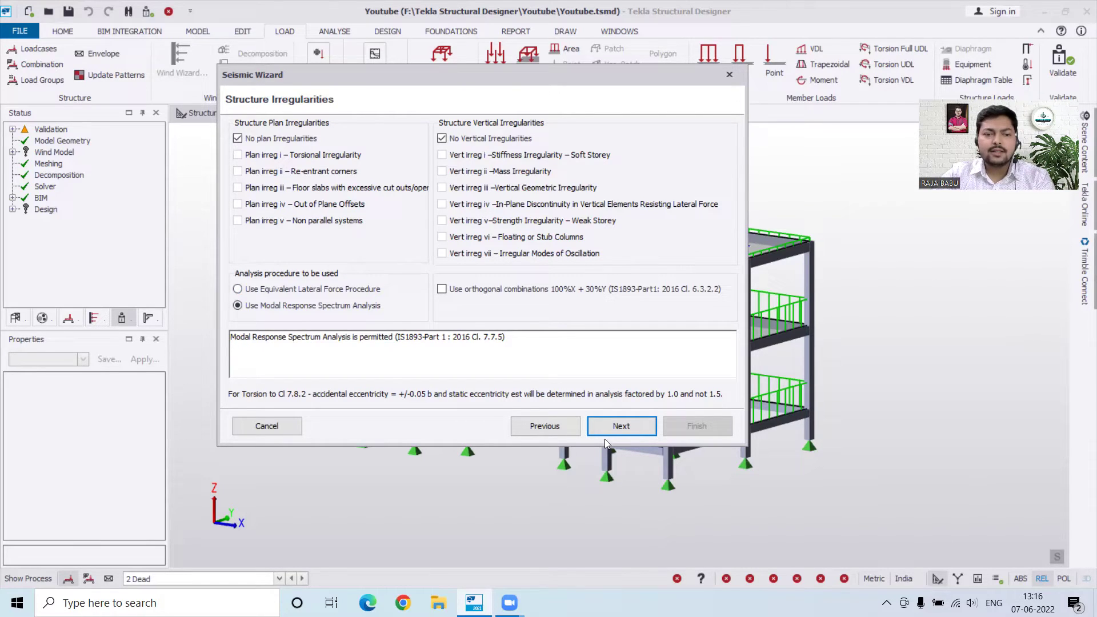
click(640, 431)
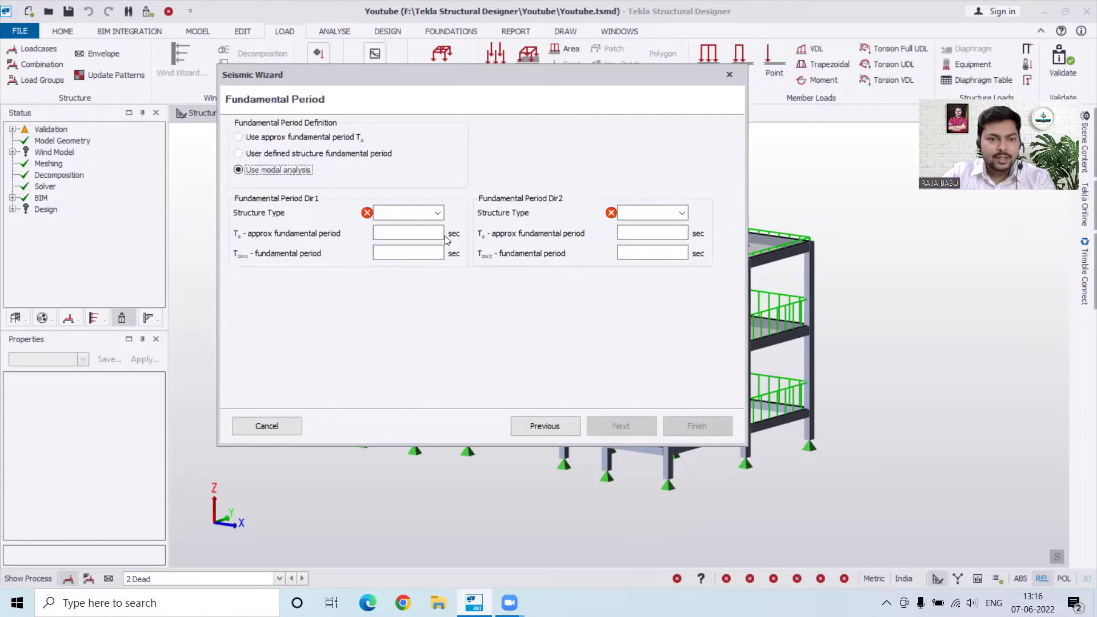
click(393, 216)
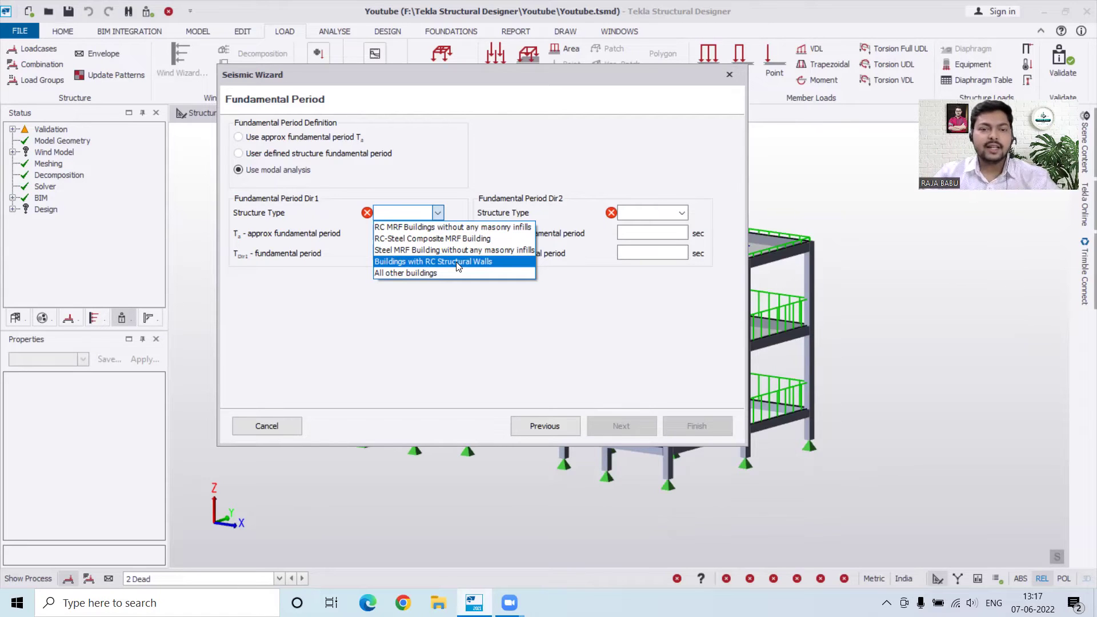
click(428, 227)
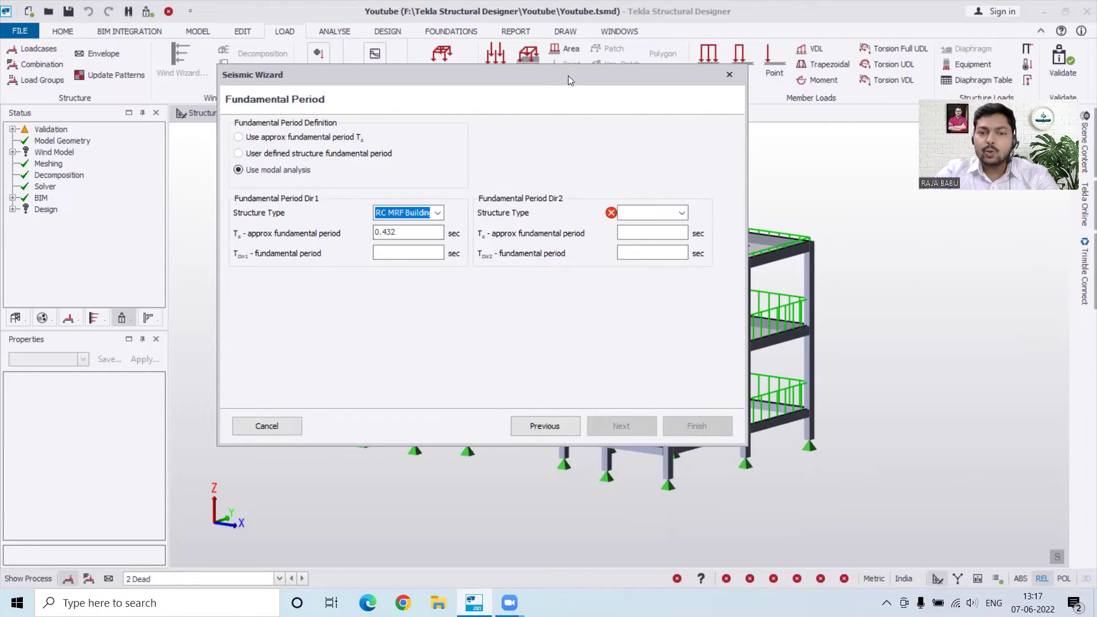
drag(568, 75, 487, 79)
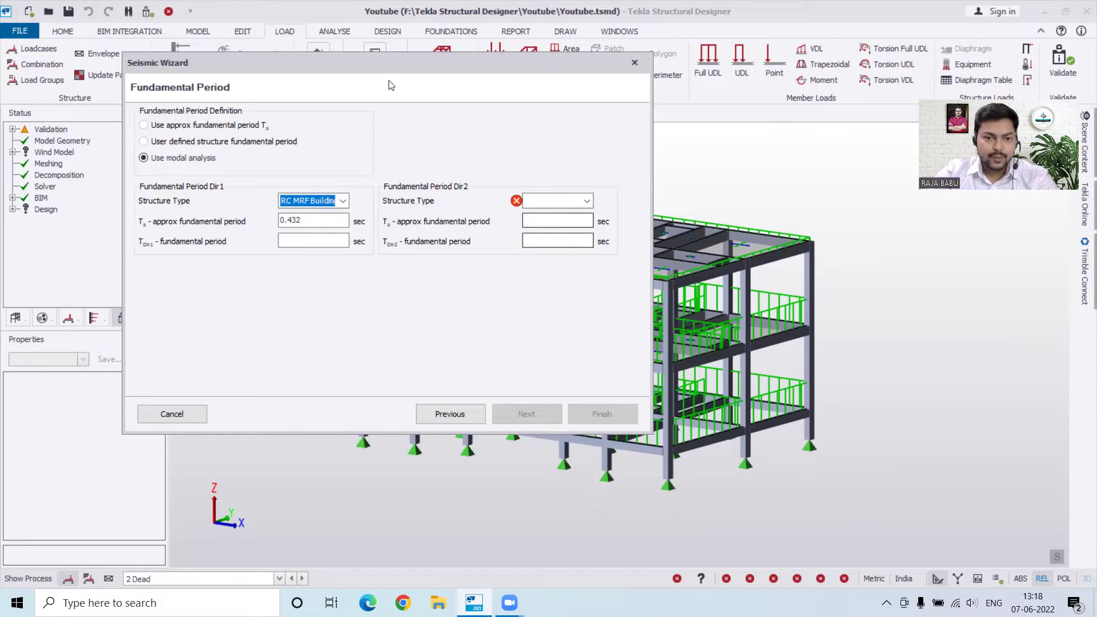
drag(416, 67, 609, 73)
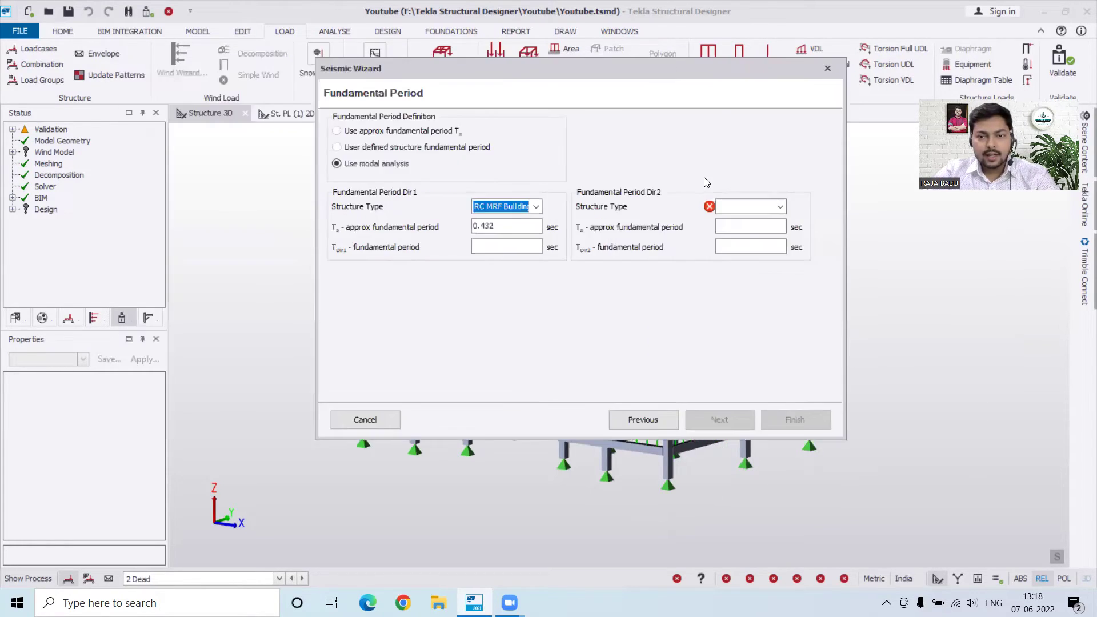
- Set the Dir2 structure type to RC MRF Buildings and accept the fundamental period settings
click(743, 207)
click(739, 222)
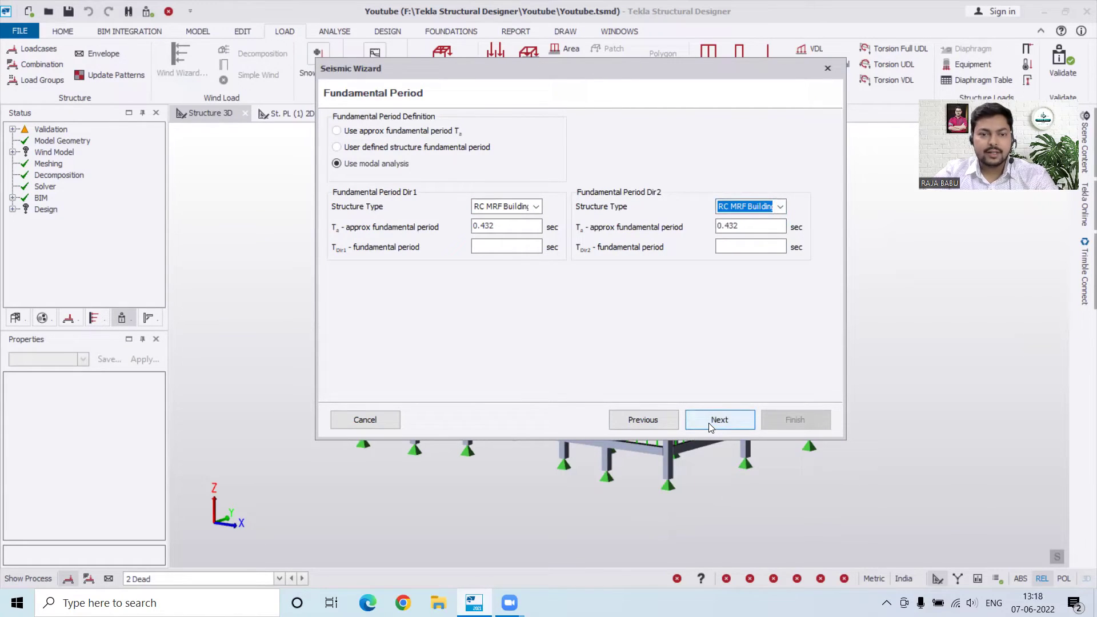
click(710, 425)
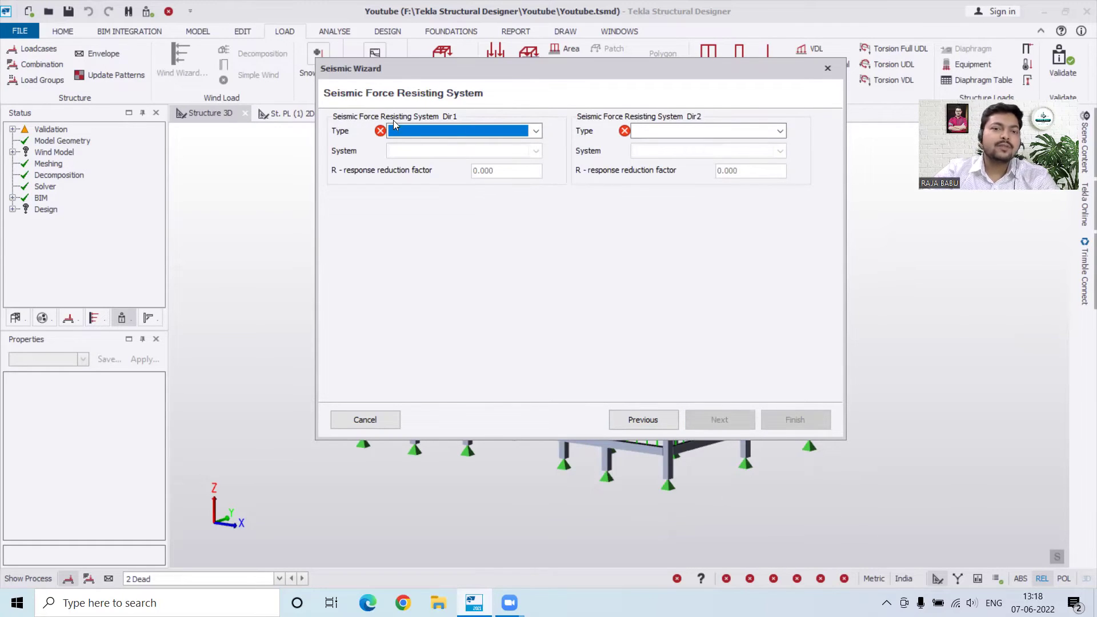
- Set the Dir1 seismic force resisting system type to Moment Frame Systems, and choose the system type for Dir2
click(421, 130)
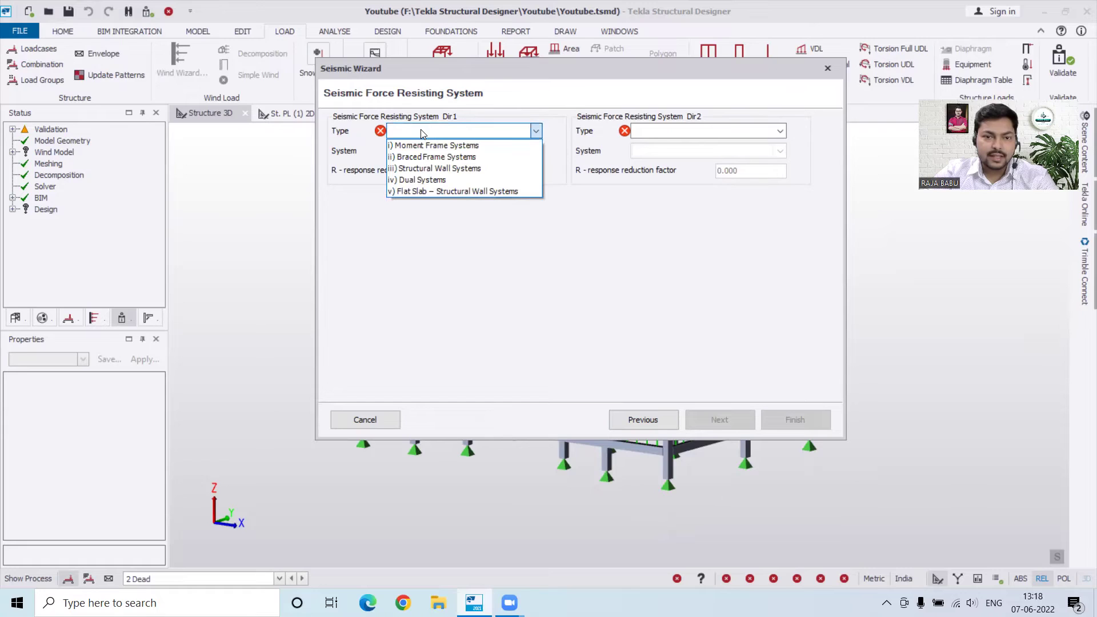
click(451, 146)
click(779, 131)
click(672, 156)
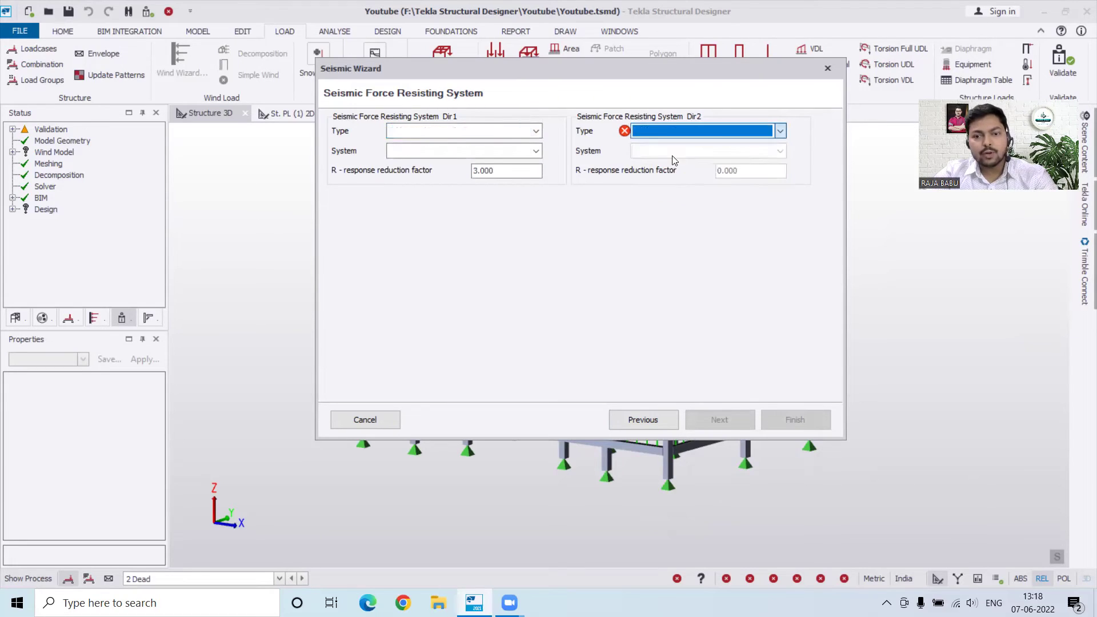
click(732, 418)
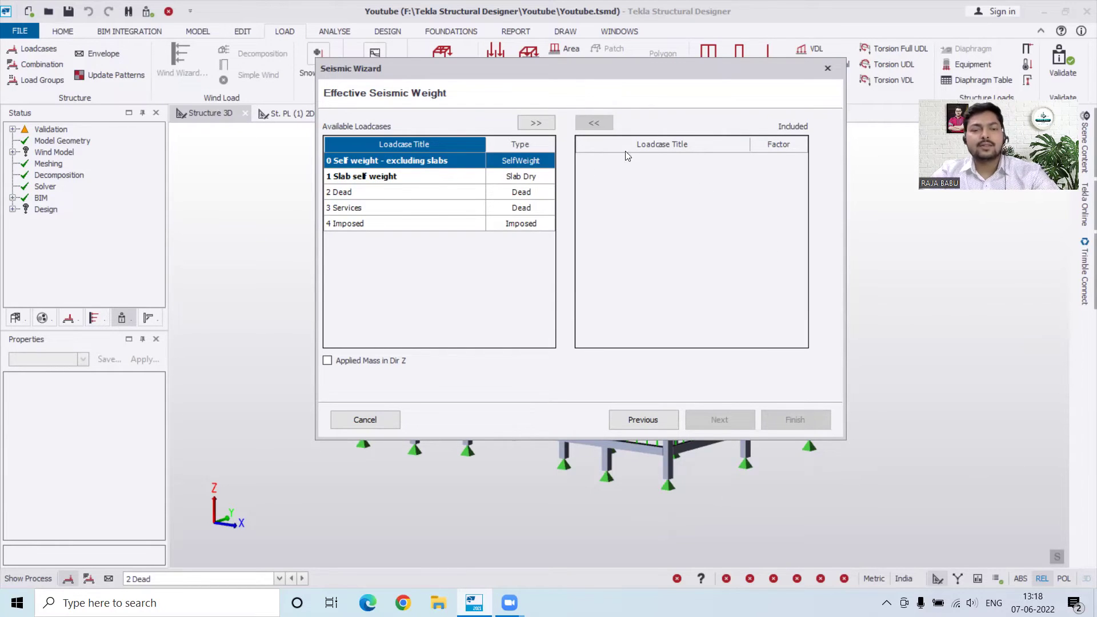
- Include self weight, slab self weight, Dead and Services at factor 1.000 and Imposed at 0.250 in the effective seismic weight
click(536, 124)
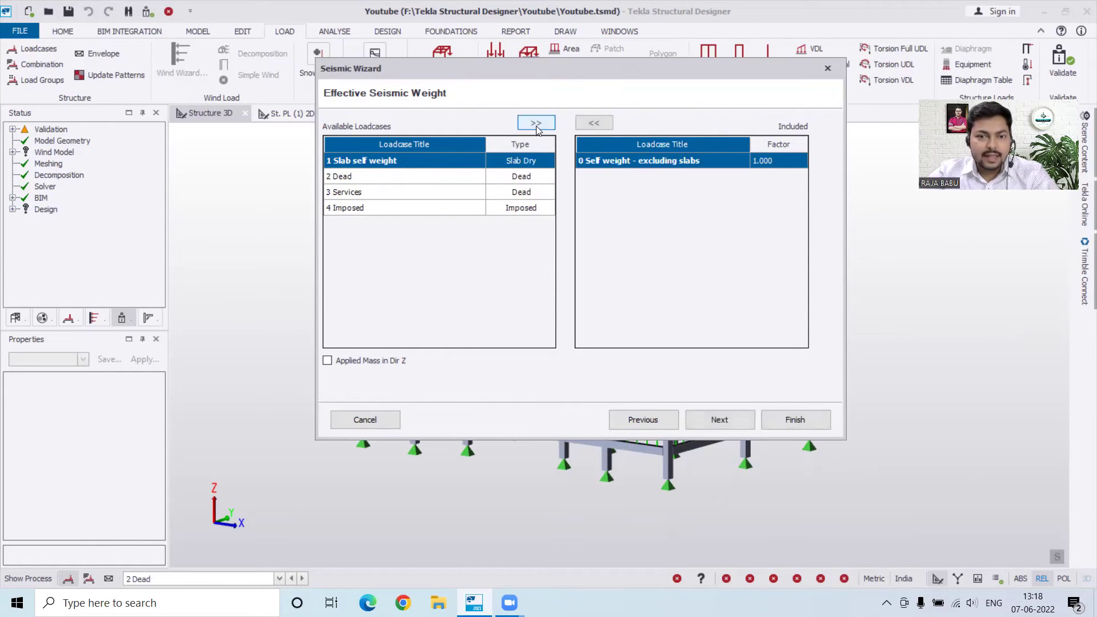
click(536, 123)
click(536, 124)
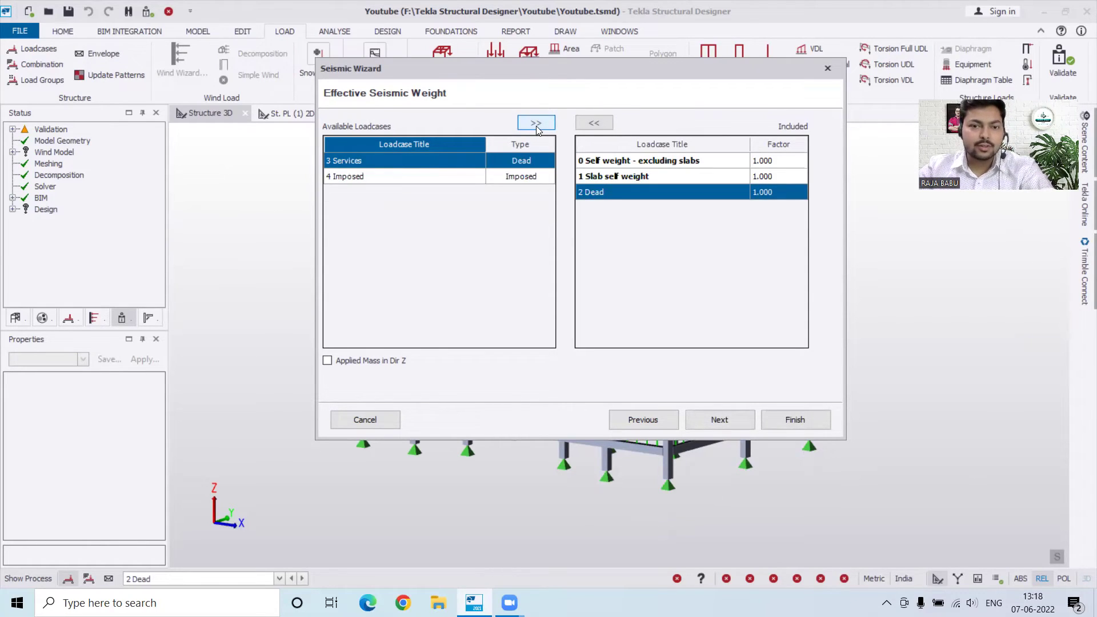
click(537, 124)
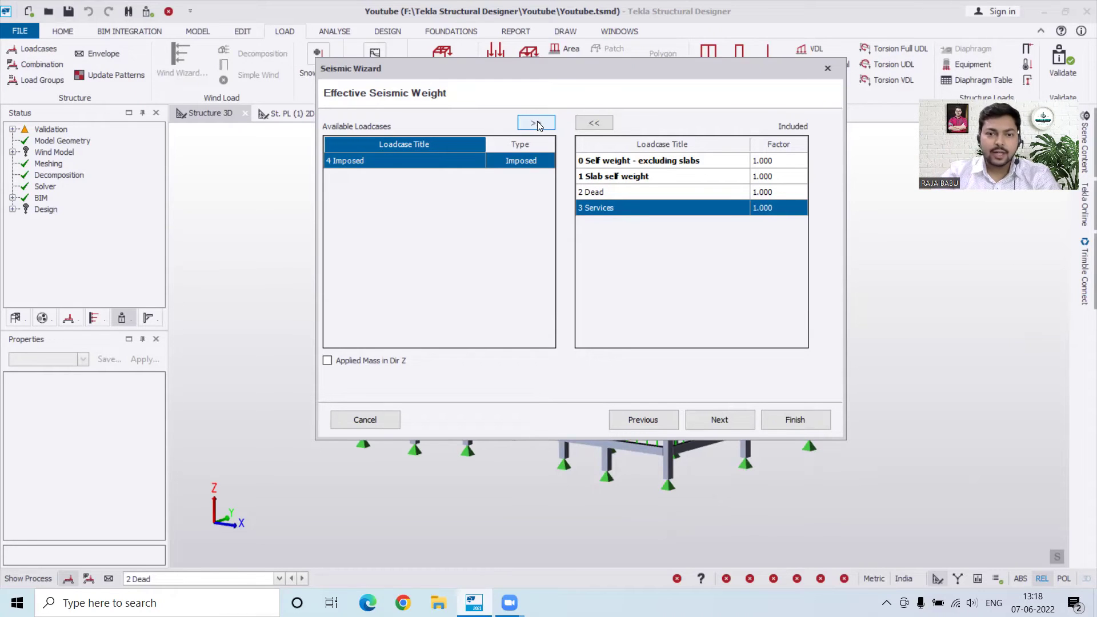
click(538, 123)
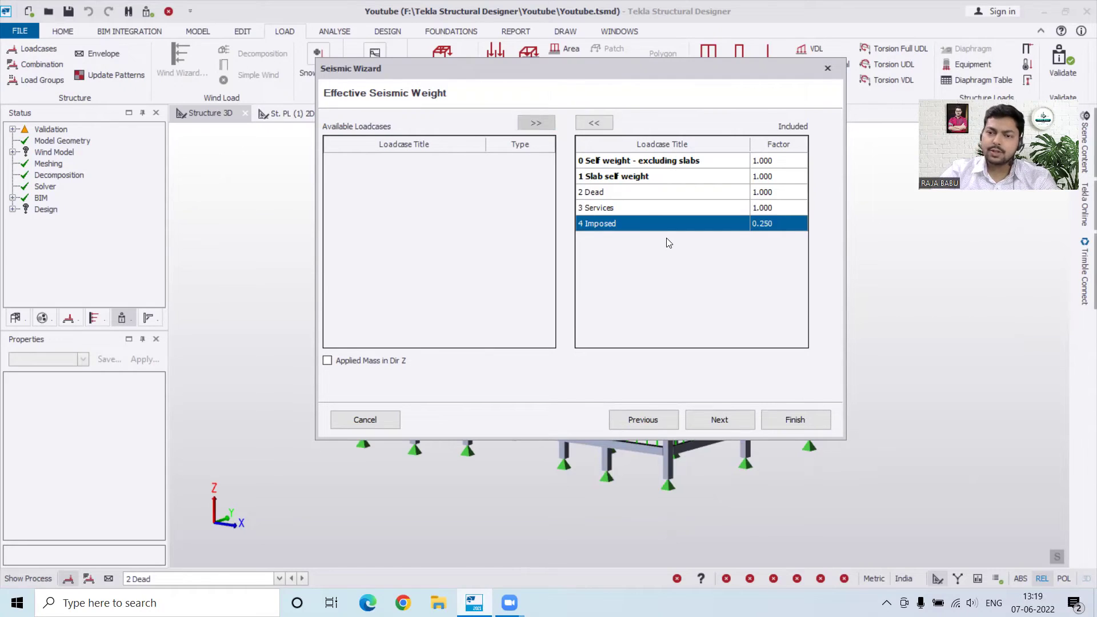
click(729, 423)
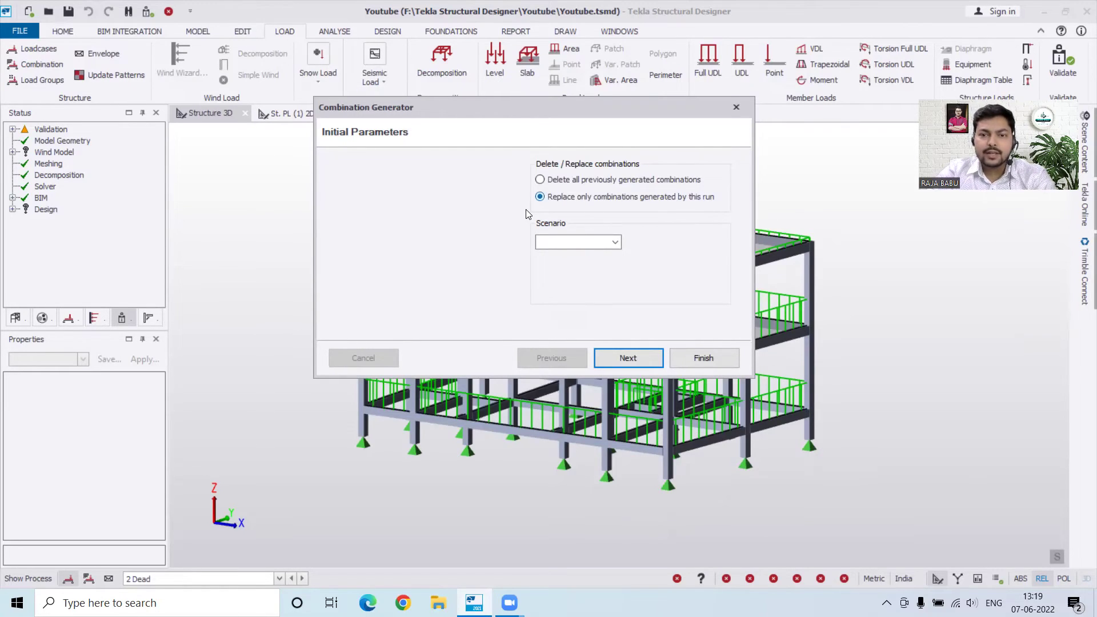
- Set the combination generator's scenario to Operating, replacing only combinations generated by this run
key(Tab)
key(alt+Down)
key(Return)
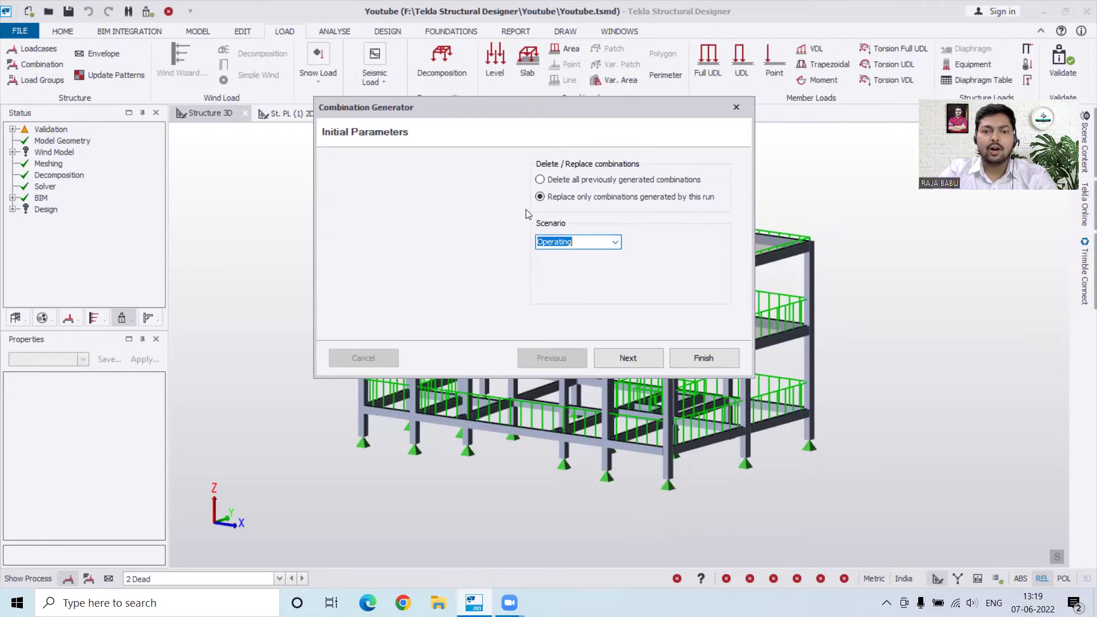
key(alt+Down)
key(Down)
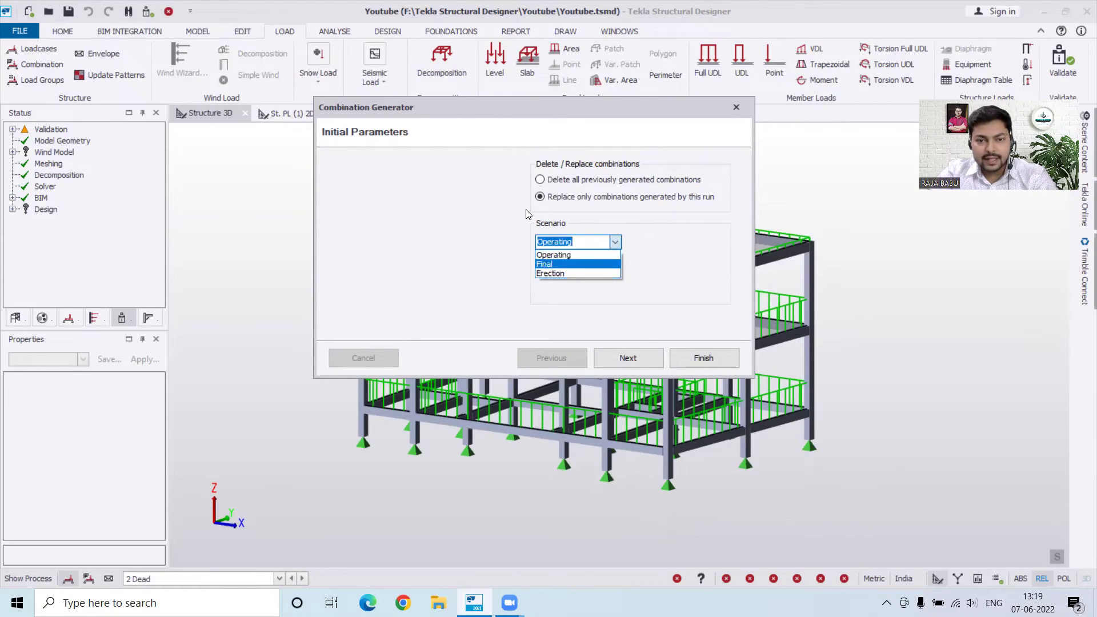
key(Up)
key(Return)
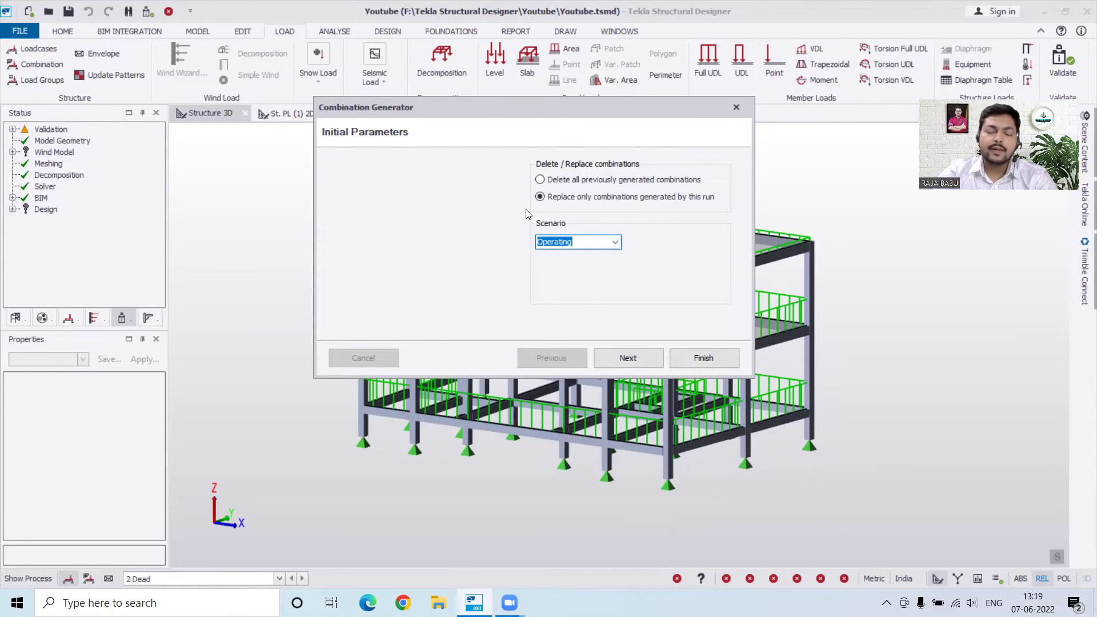
key(Return)
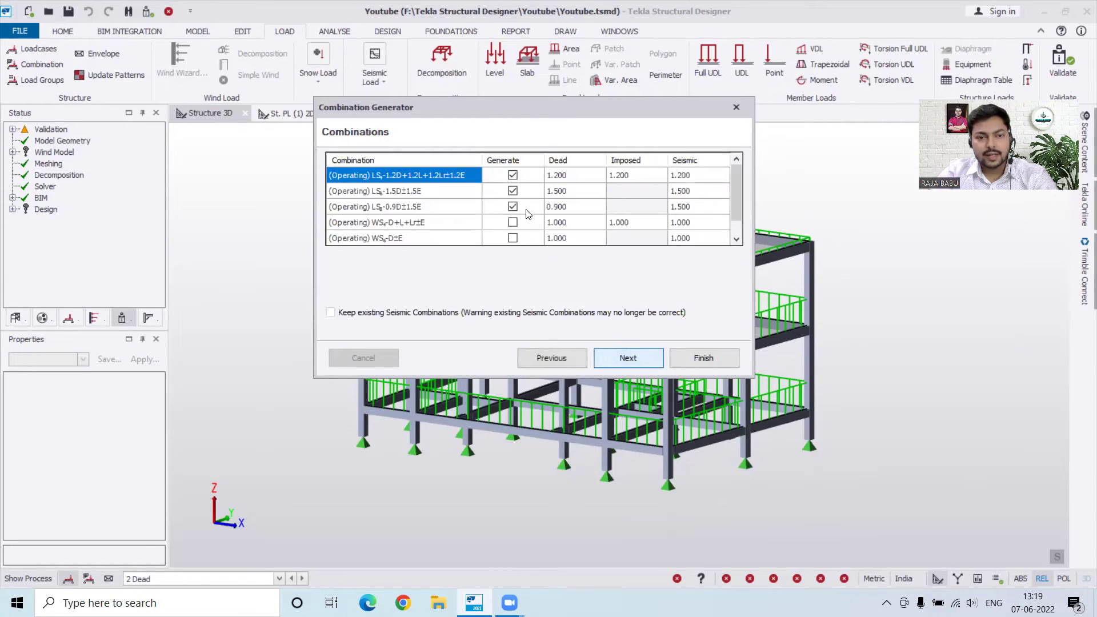
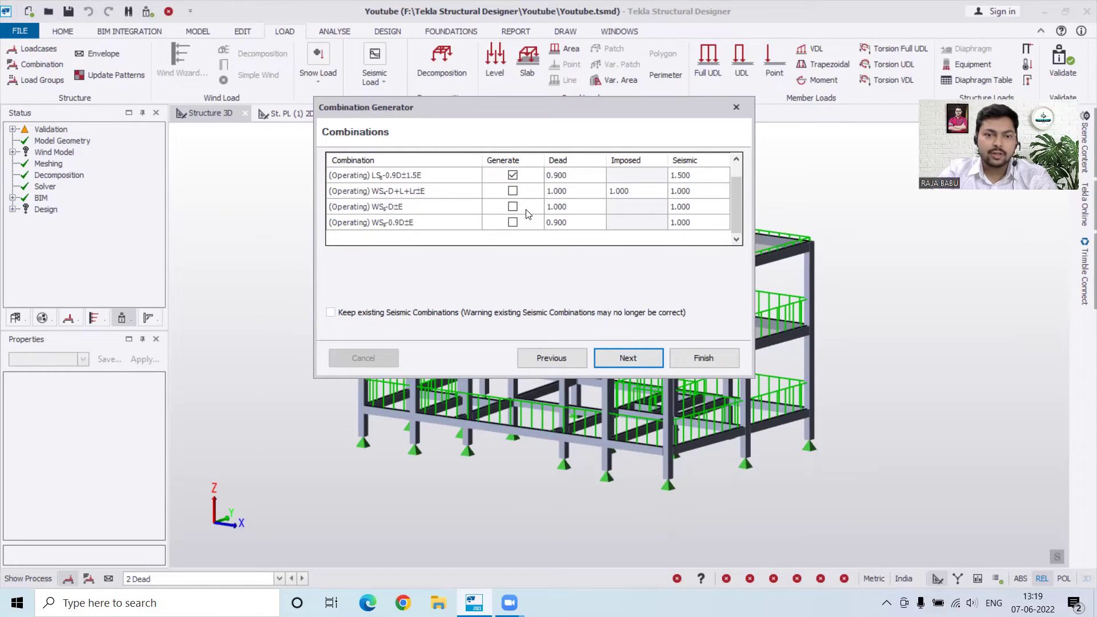
- Review the proposed combinations and generate the three limit-state seismic ones with the default strength and service factors
scroll(528, 213, up, 1)
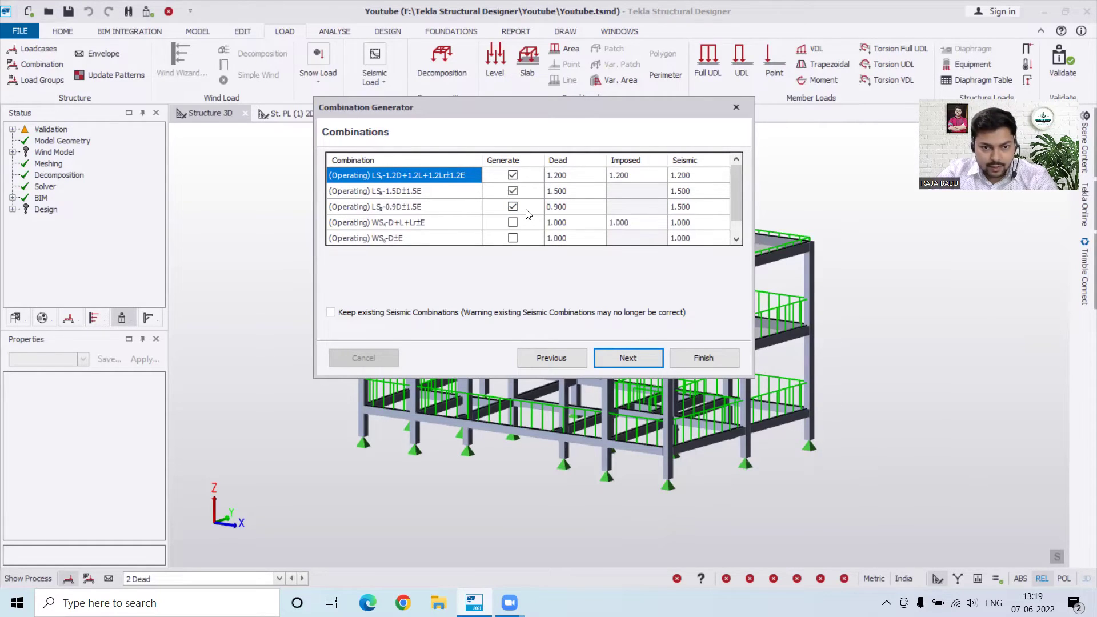
scroll(528, 214, down, 1)
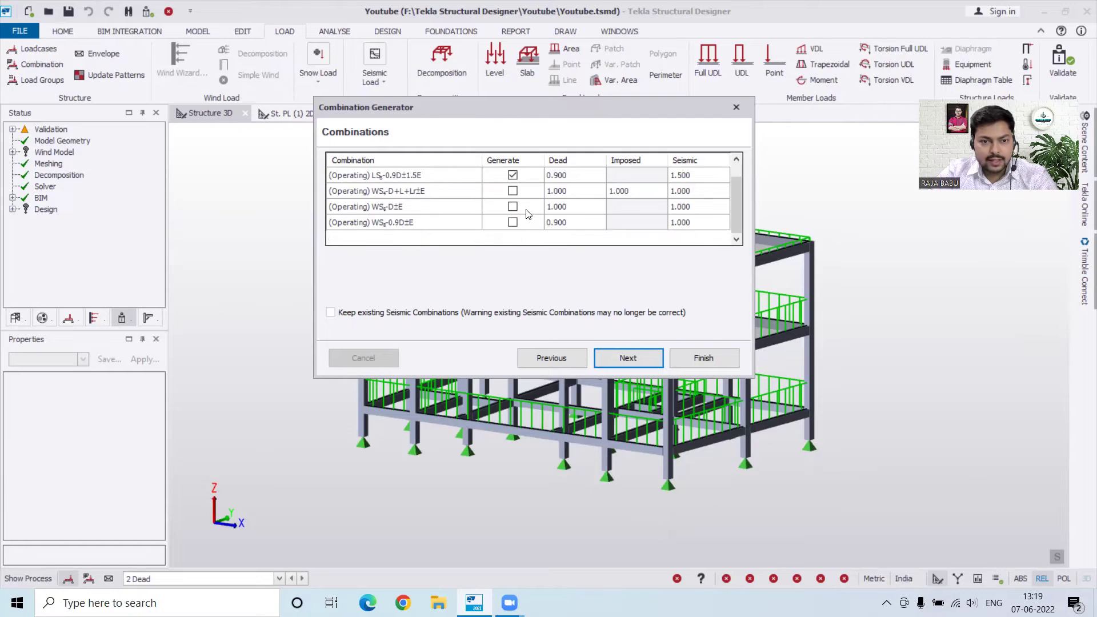
scroll(527, 213, up, 1)
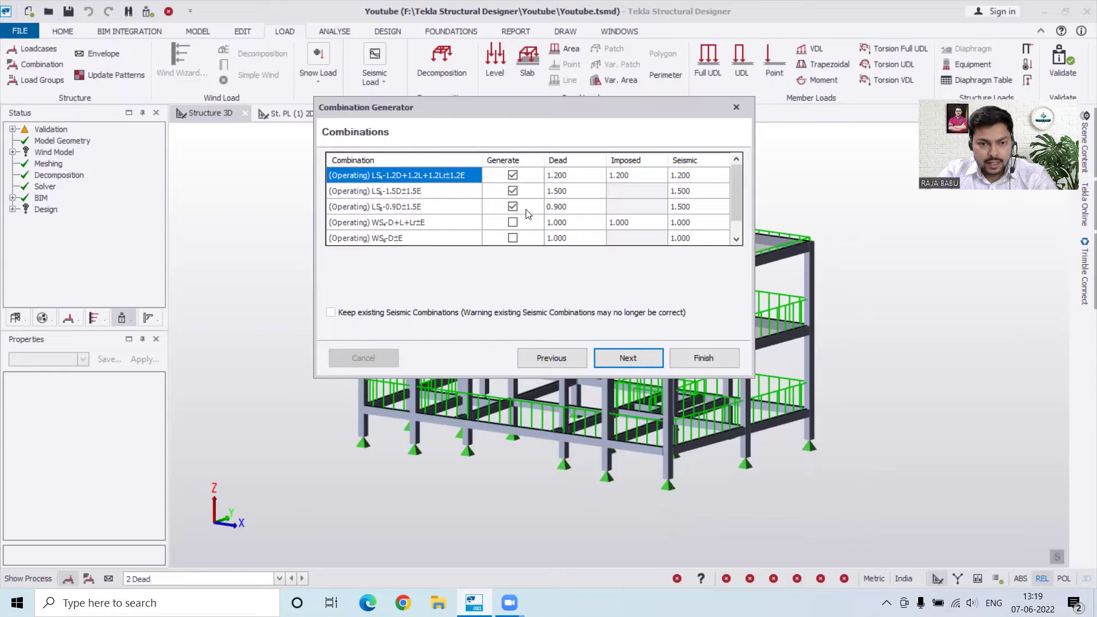
scroll(478, 226, down, 1)
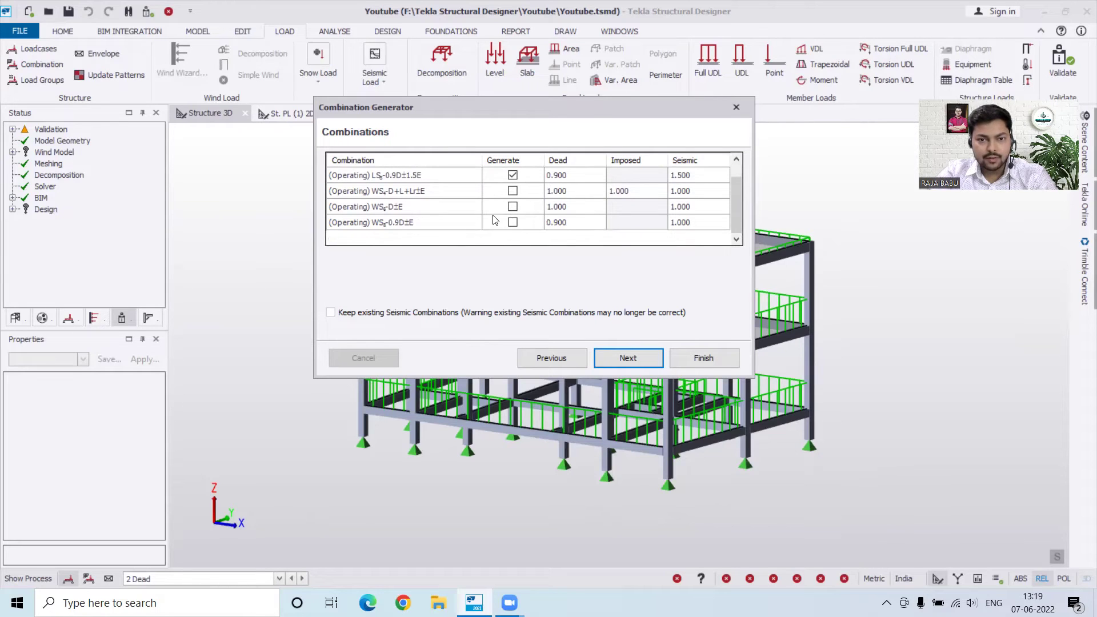
scroll(509, 221, up, 1)
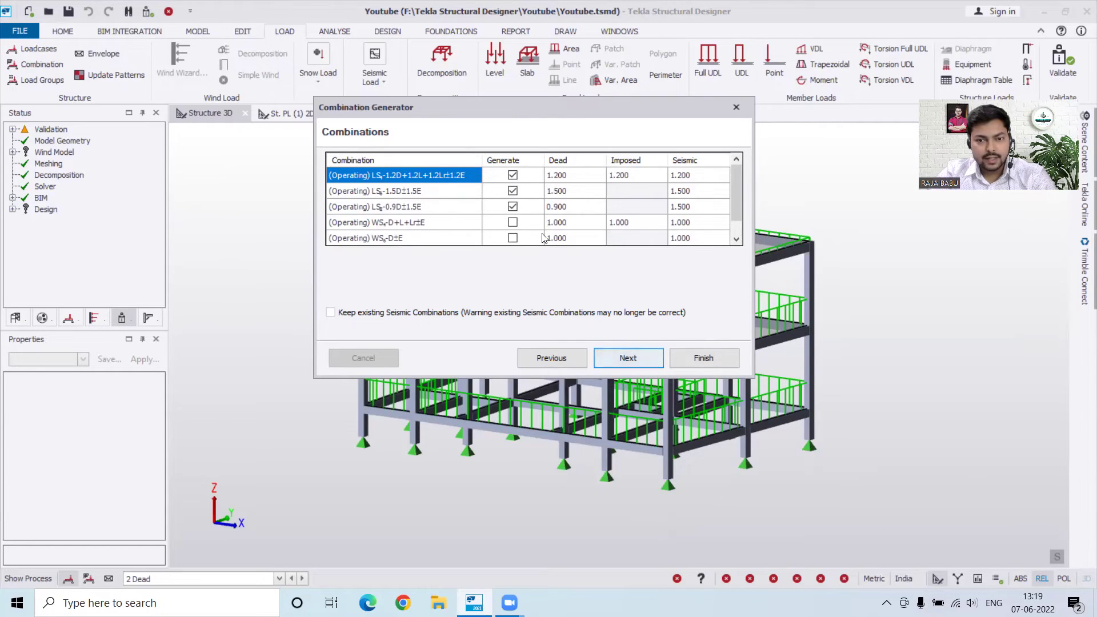
click(628, 358)
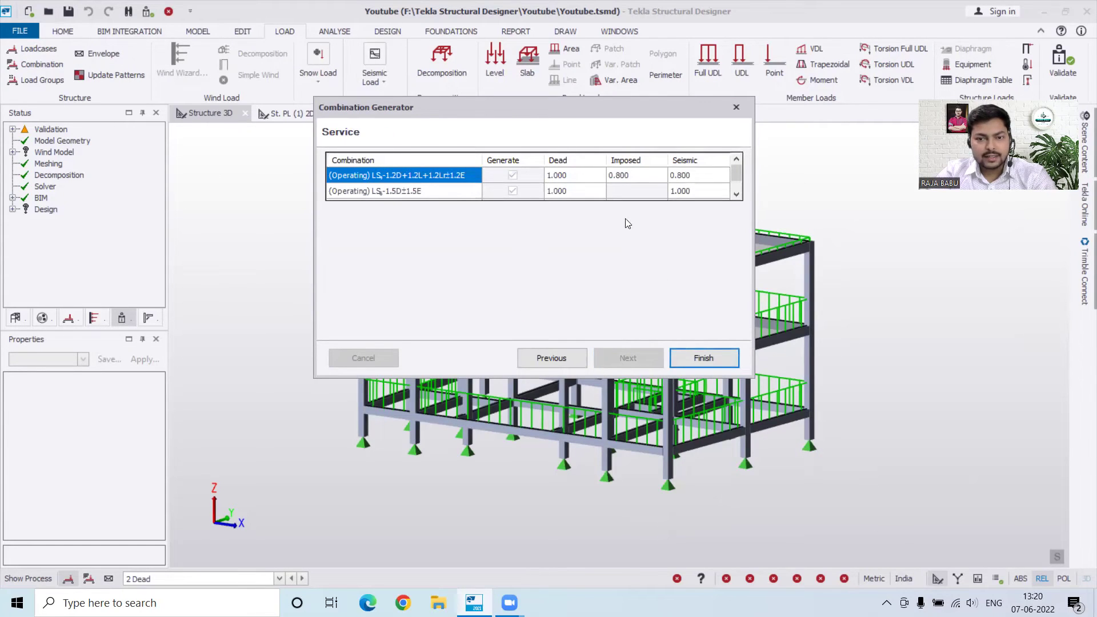
key(Return)
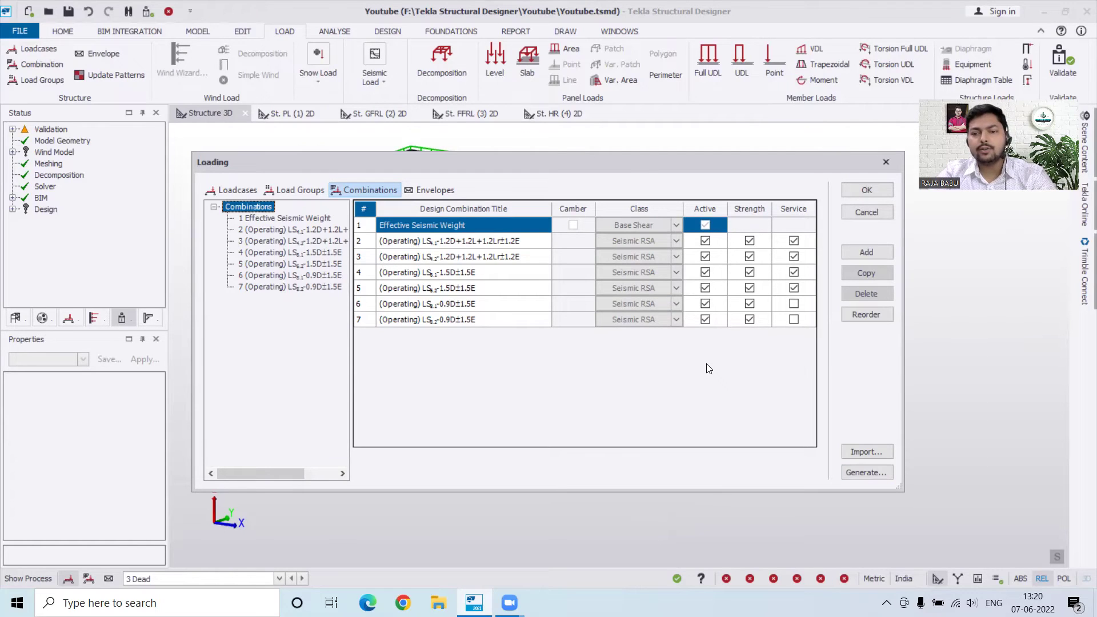
- Regenerate the Operating gravity, lateral and seismic combinations with default factors, deleting all previously generated ones, and accept the loading
key(Return)
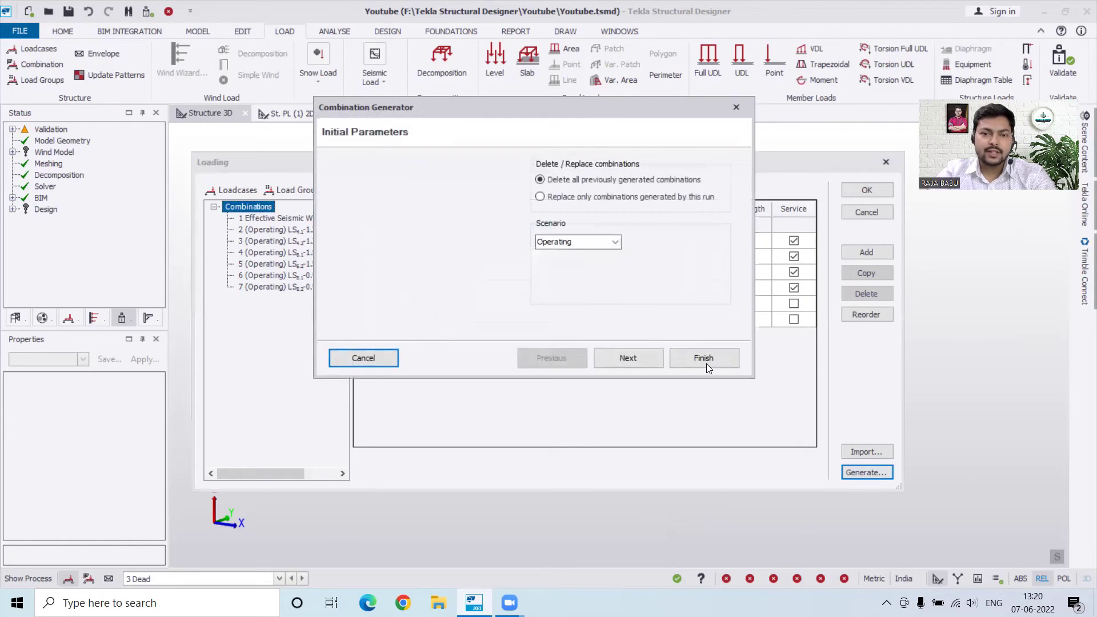
key(Tab)
key(Return)
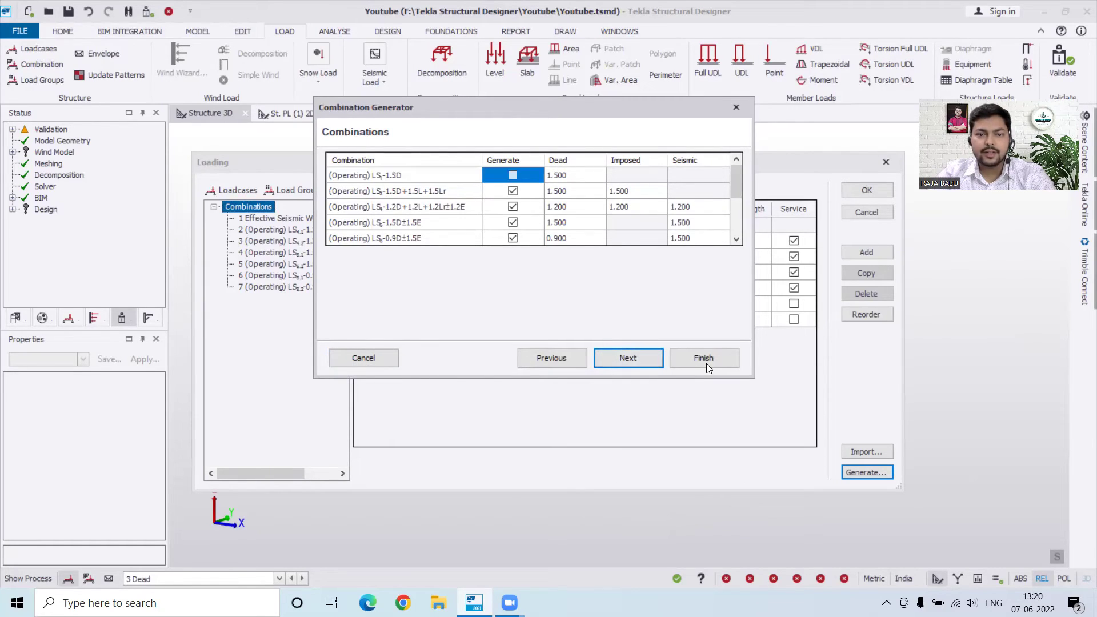
scroll(706, 364, down, 1)
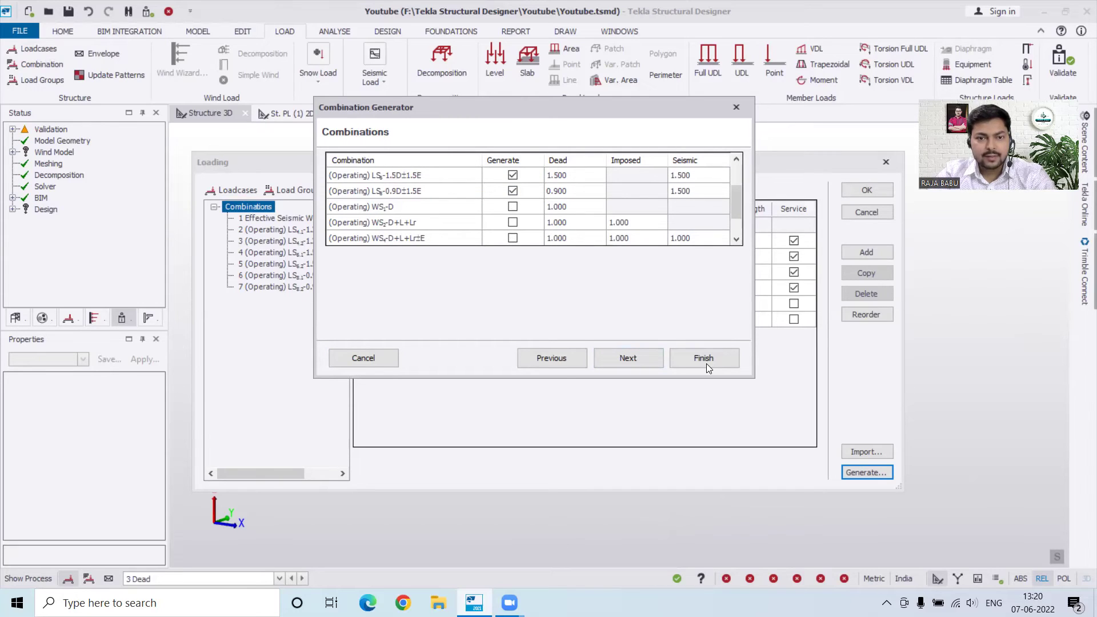
scroll(707, 364, down, 1)
scroll(707, 364, up, 3)
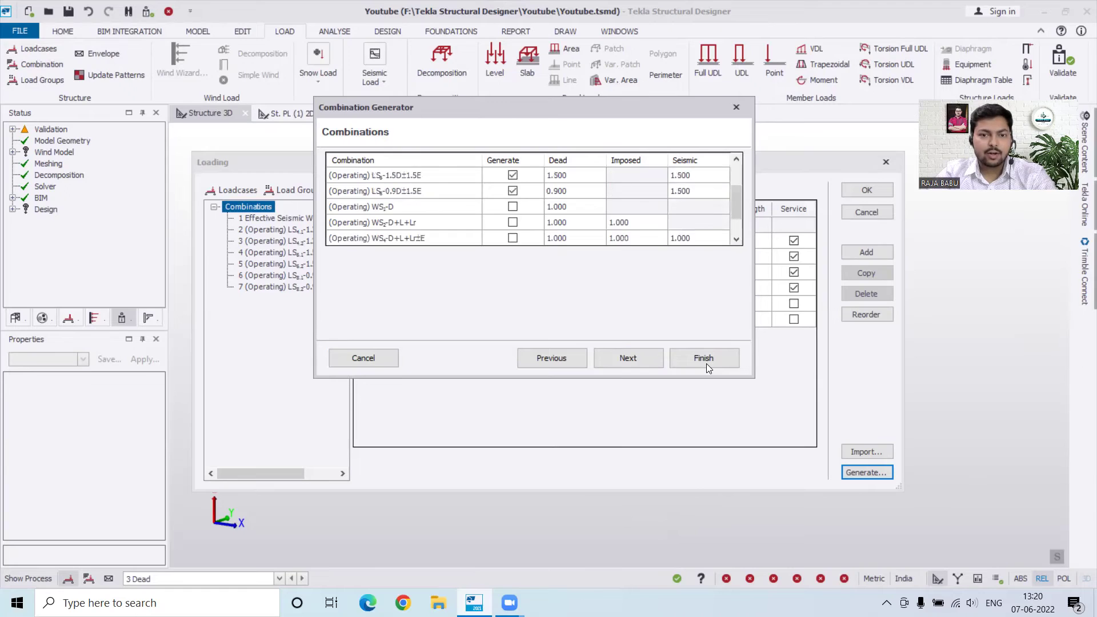
key(Return)
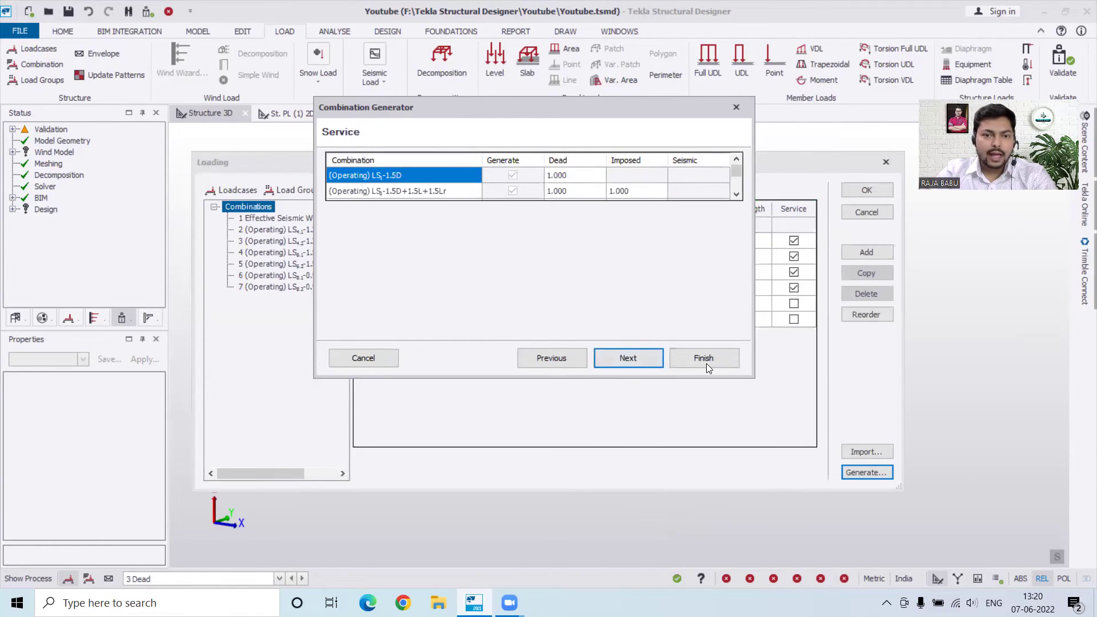
key(Return)
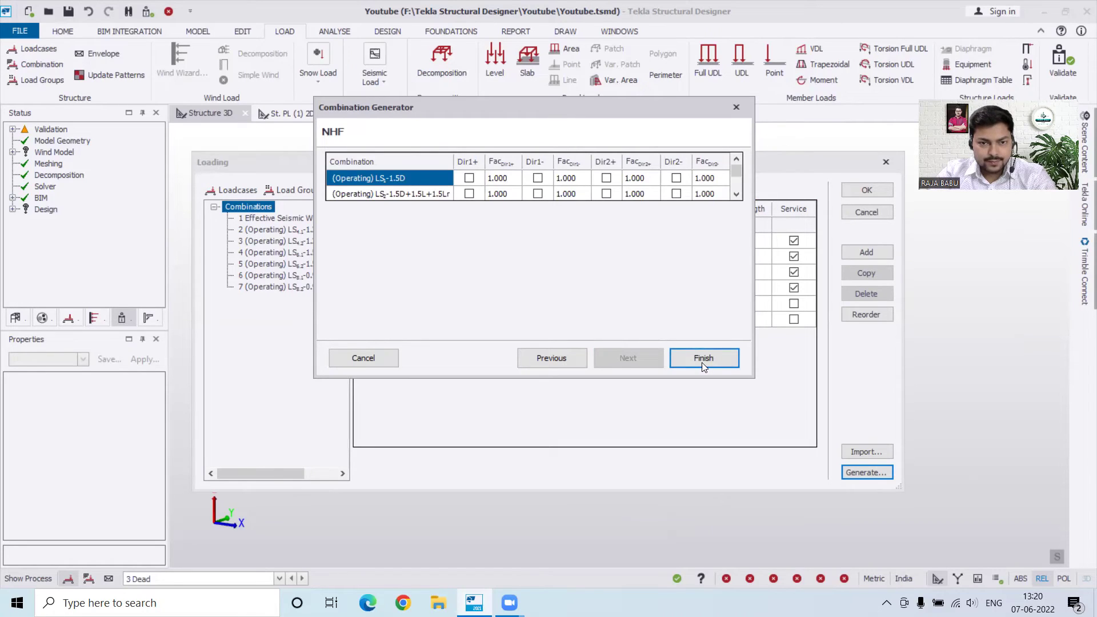
click(703, 360)
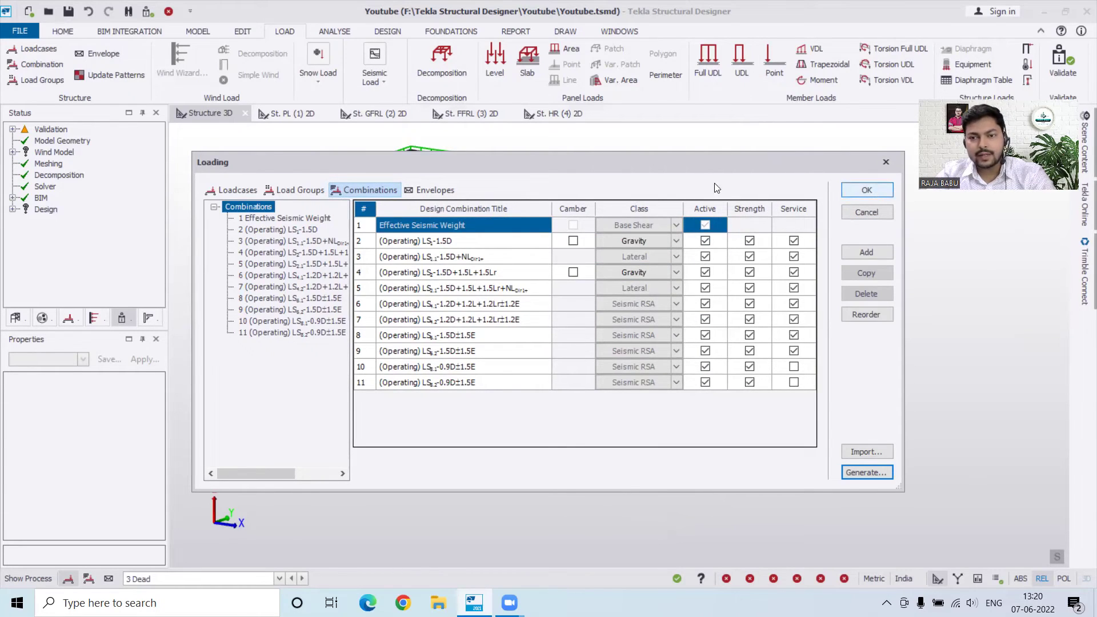
key(Return)
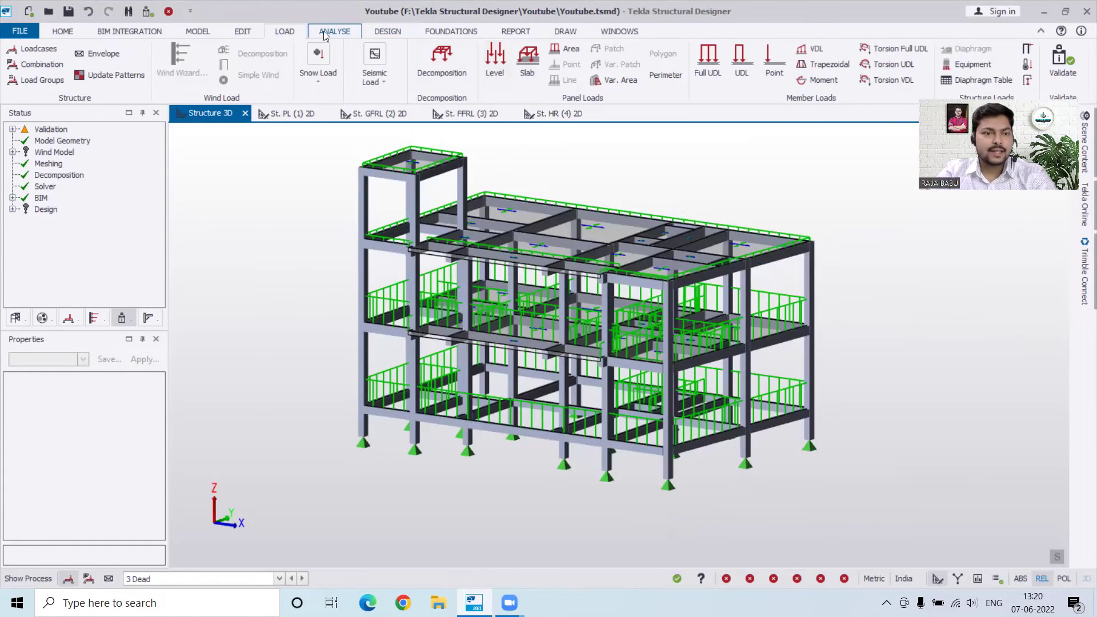
- Validate the model and run Analyse All (Static) on the structure
click(147, 14)
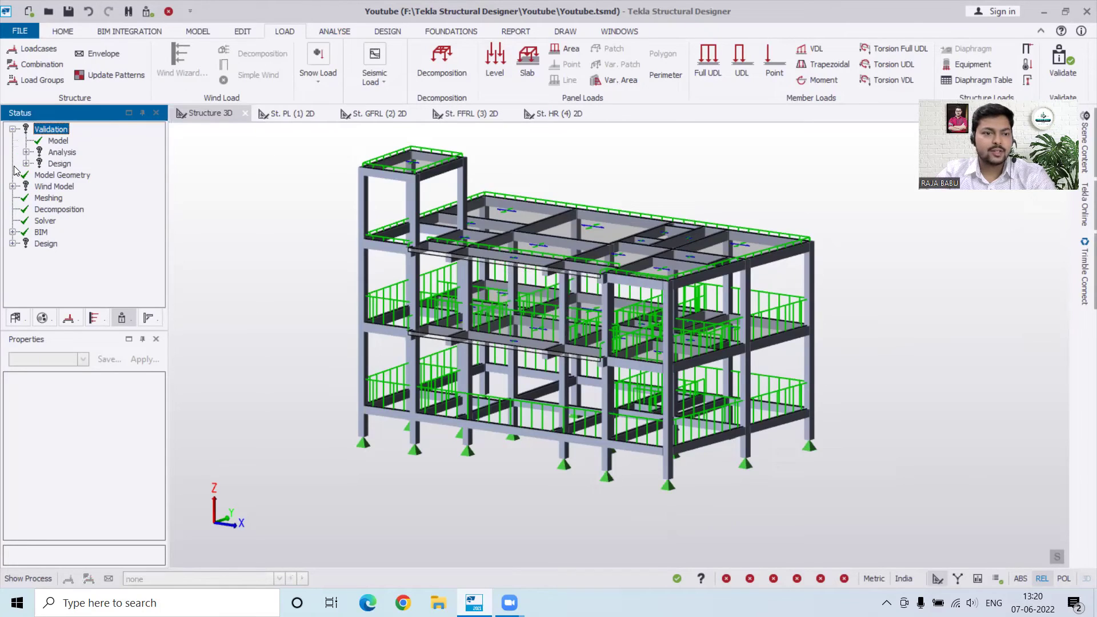
click(334, 31)
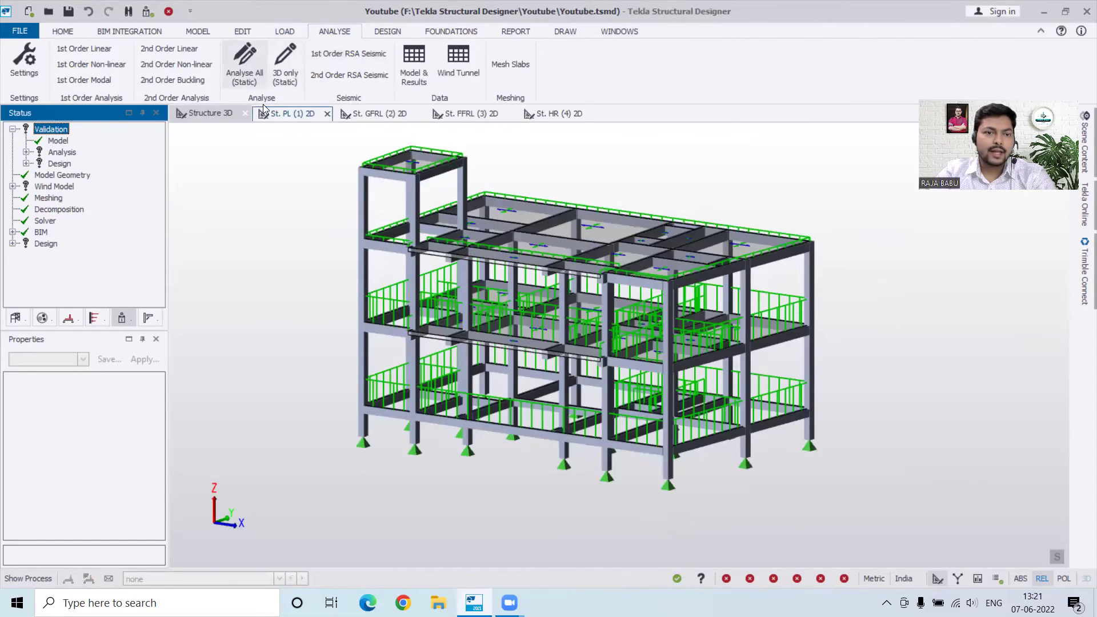
click(252, 75)
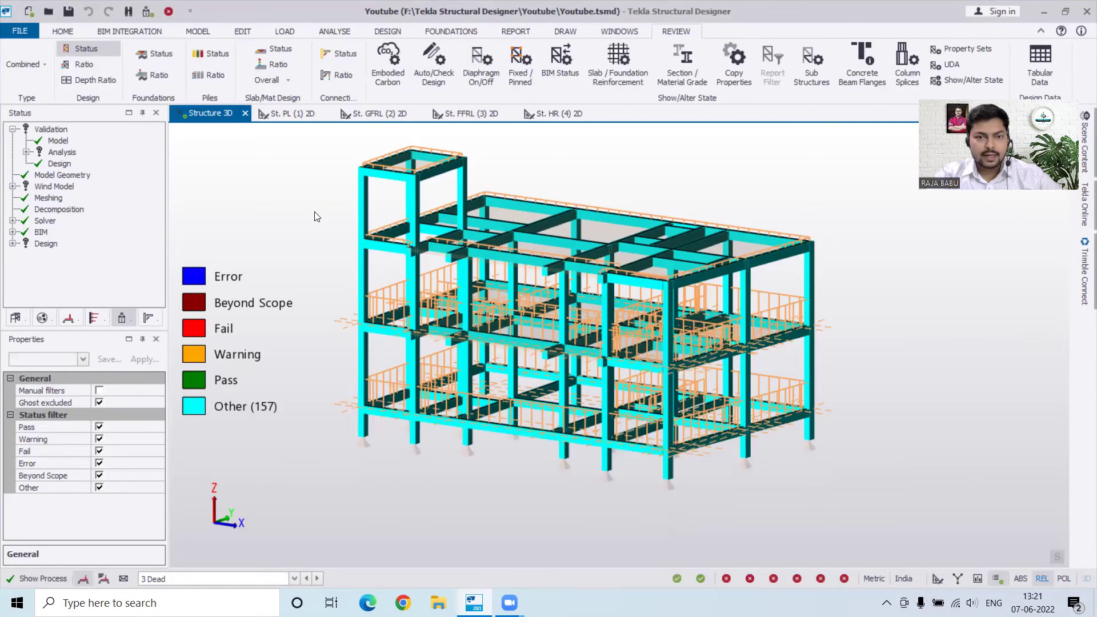
- Run Design All (Static) on the whole frame
click(386, 32)
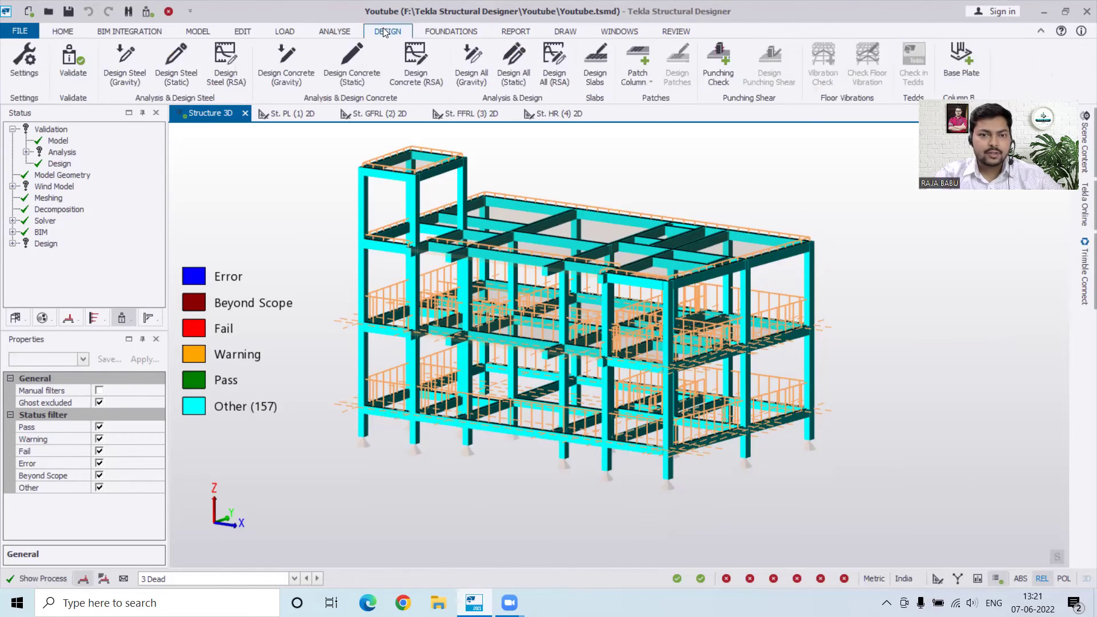
click(523, 75)
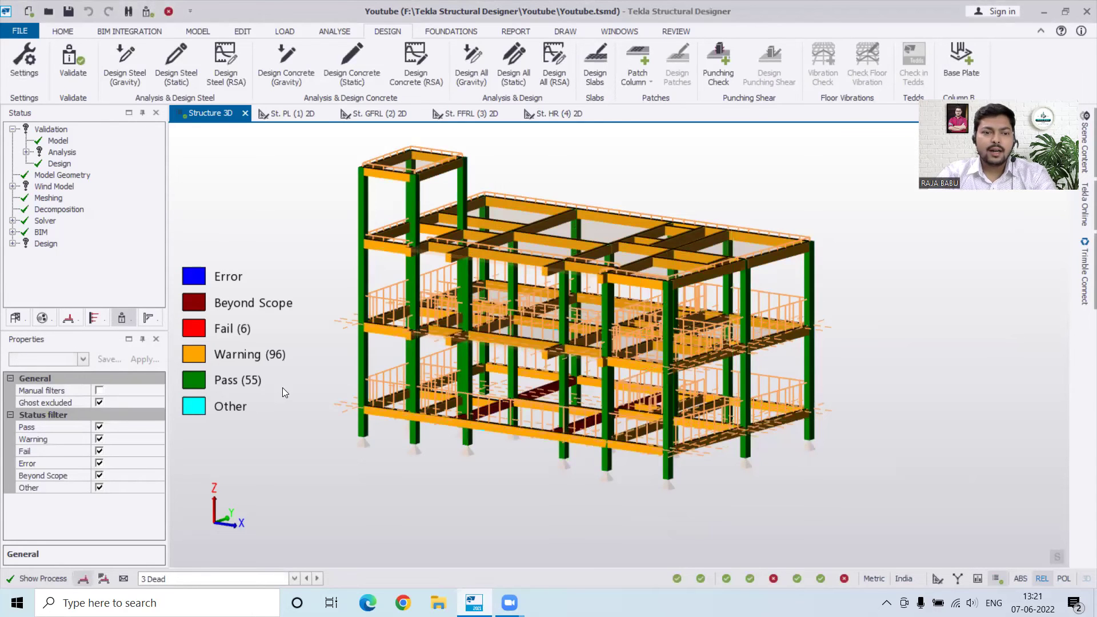
- Examine the static design status colours of the frame's beams and columns from several sides
scroll(891, 395, up, 3)
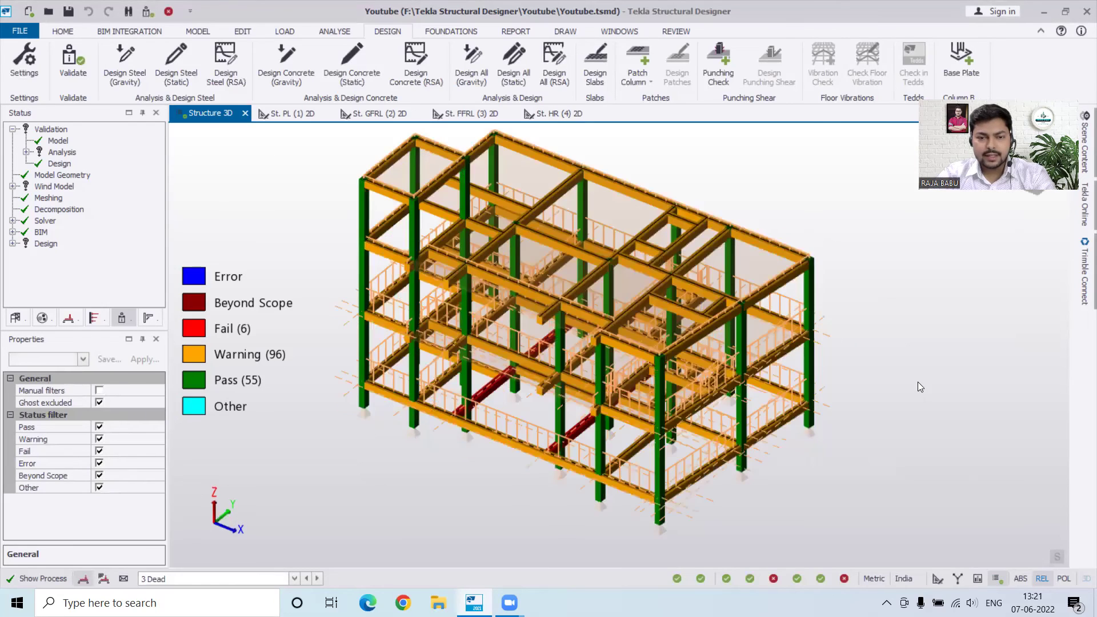
scroll(425, 435, up, 2)
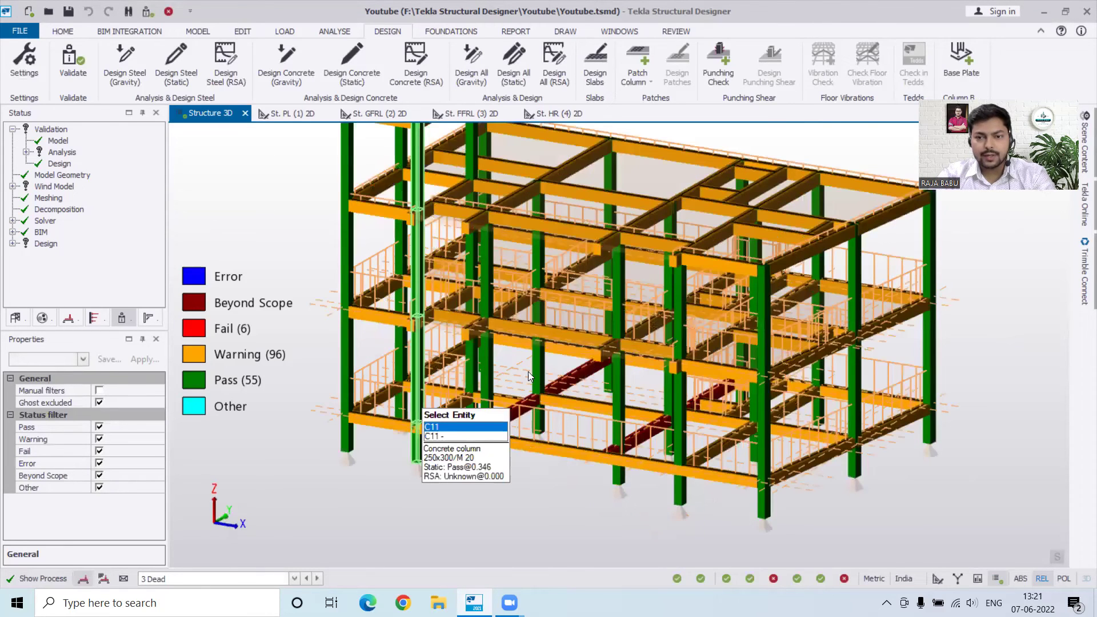
scroll(529, 371, up, 1)
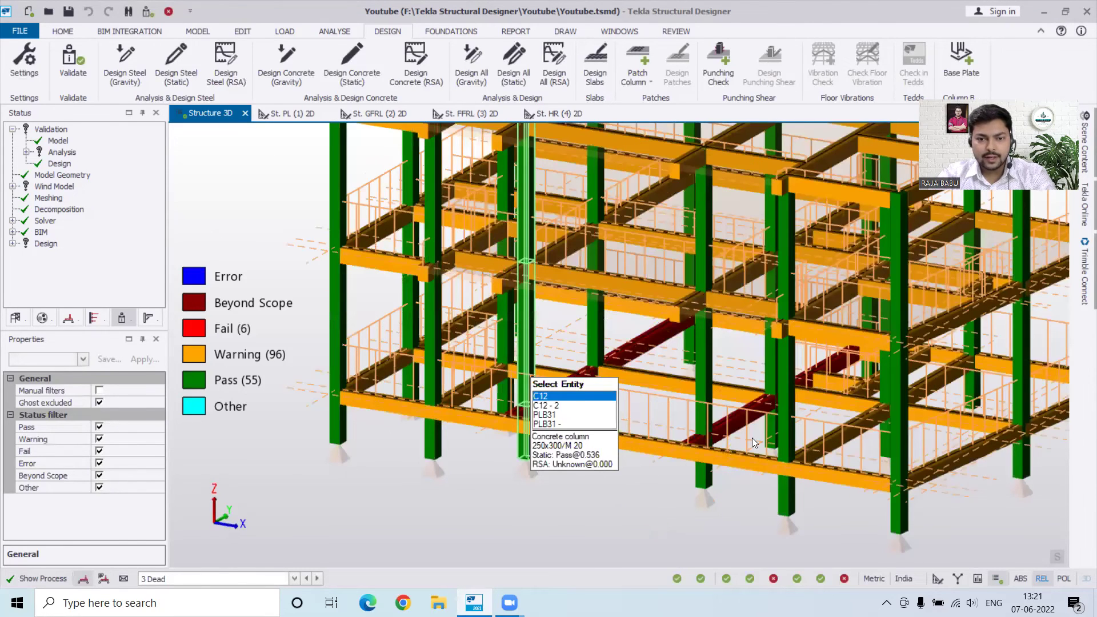
scroll(751, 438, down, 5)
shift+middle_drag(737, 446, 546, 439)
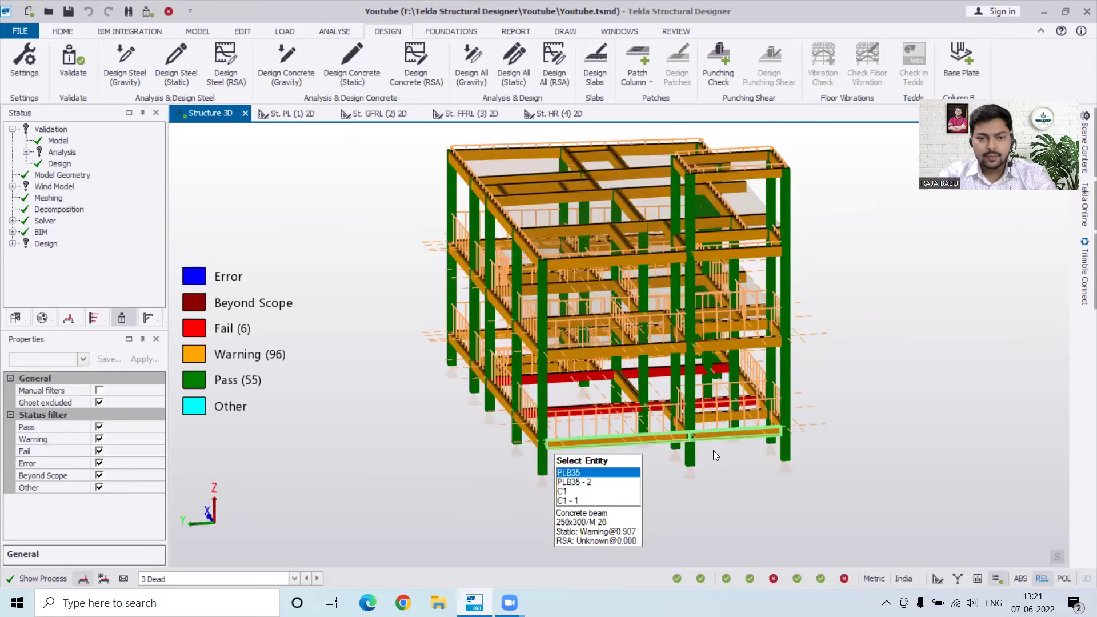
shift+middle_drag(713, 451, 676, 458)
scroll(603, 428, up, 3)
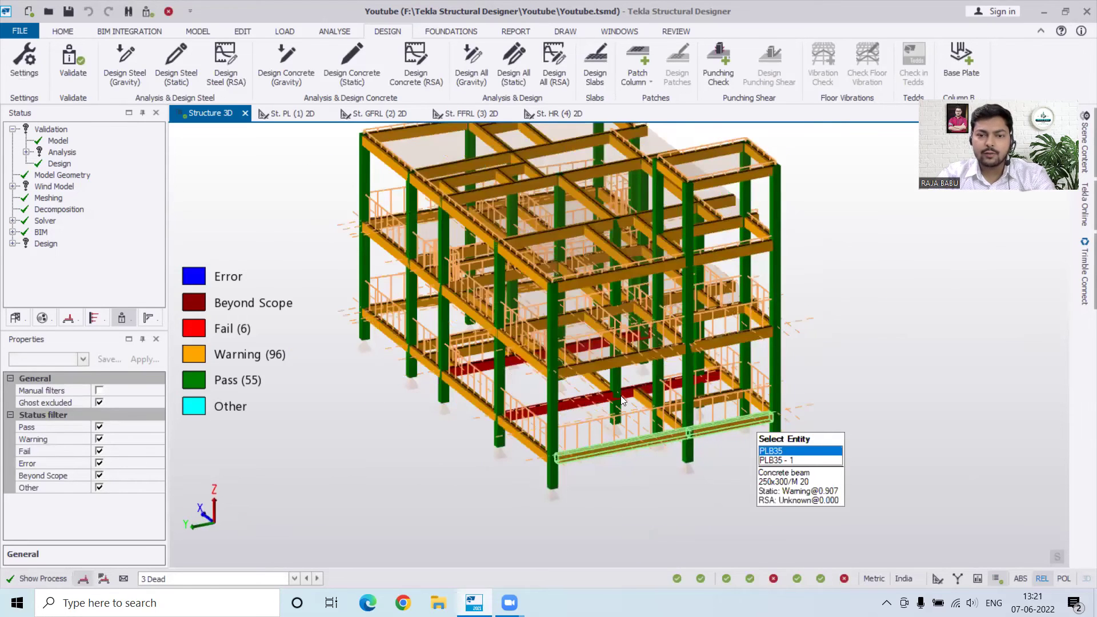
shift+middle_drag(624, 401, 618, 397)
shift+middle_drag(473, 379, 646, 408)
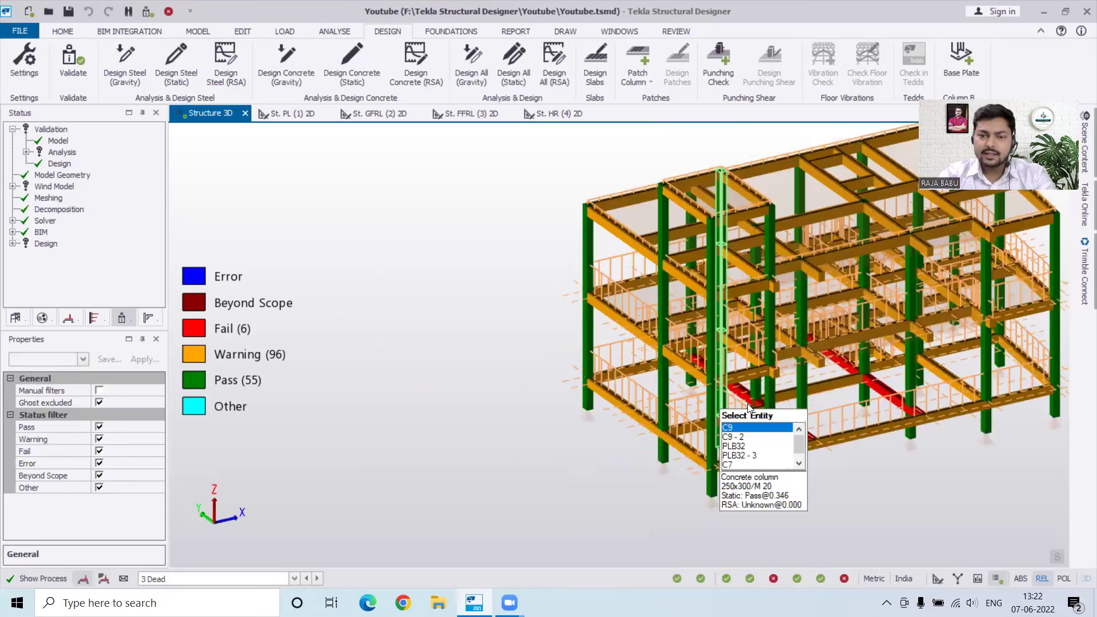
shift+middle_drag(749, 409, 735, 404)
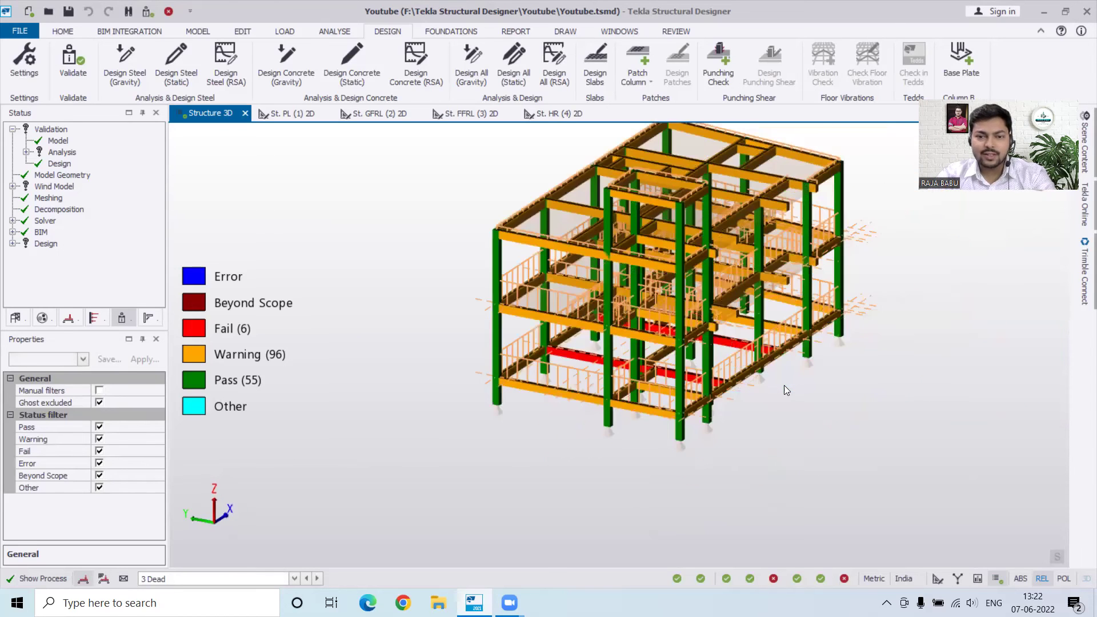
scroll(775, 385, up, 2)
scroll(772, 384, down, 5)
shift+middle_drag(772, 384, 383, 381)
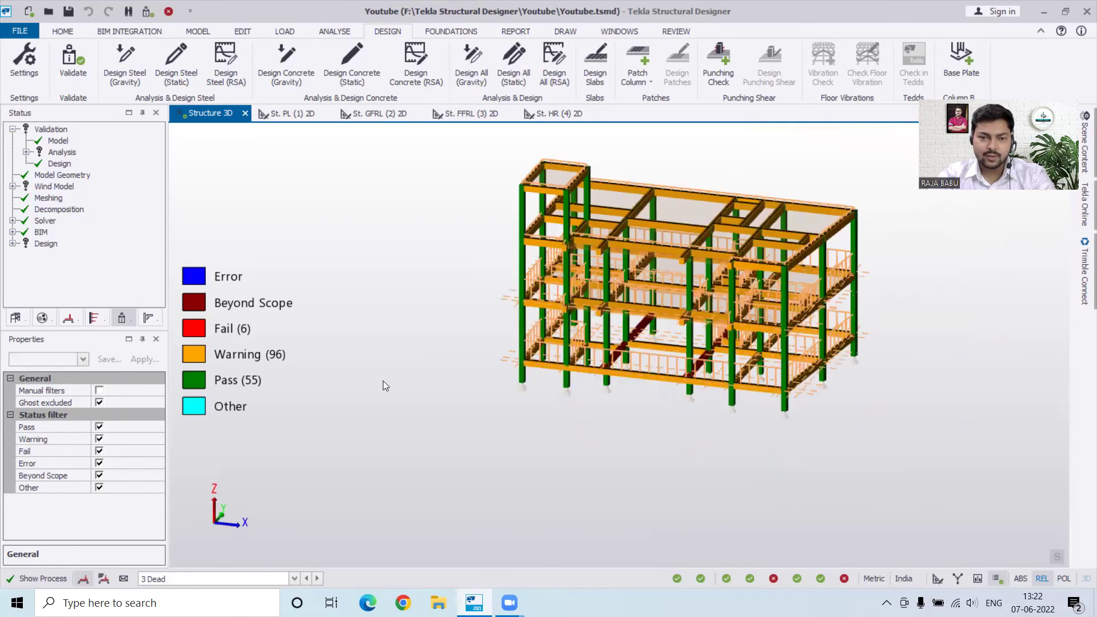
- Inspect the failing beams at the lowest floor level and the members around them up close
shift+middle_drag(558, 360, 805, 350)
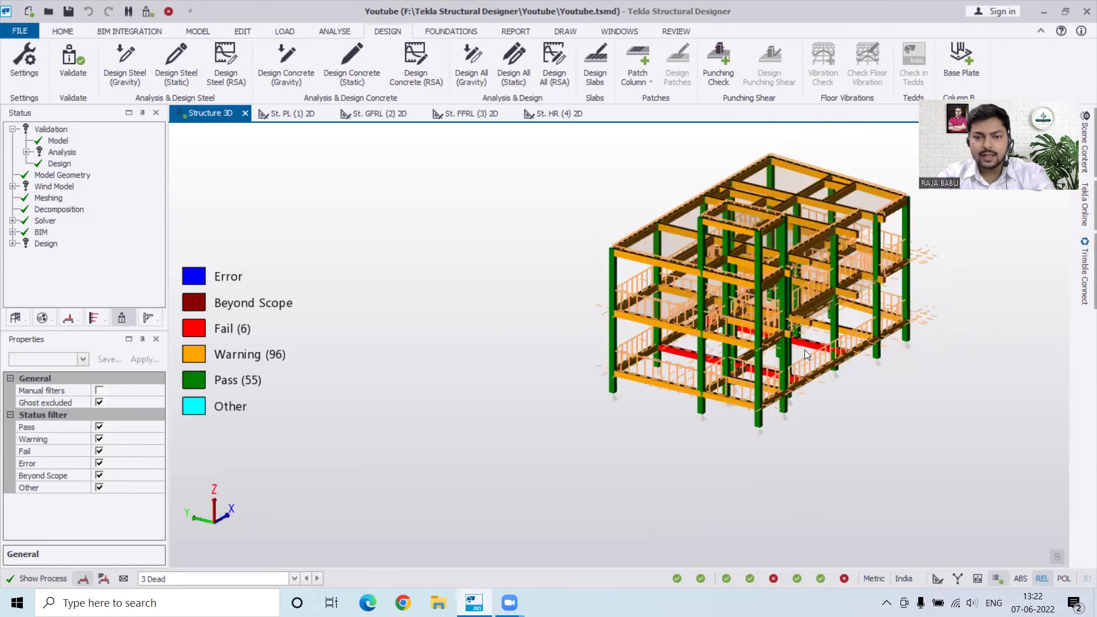
scroll(796, 351, up, 3)
scroll(795, 351, down, 3)
shift+middle_drag(631, 394, 647, 326)
scroll(647, 325, up, 3)
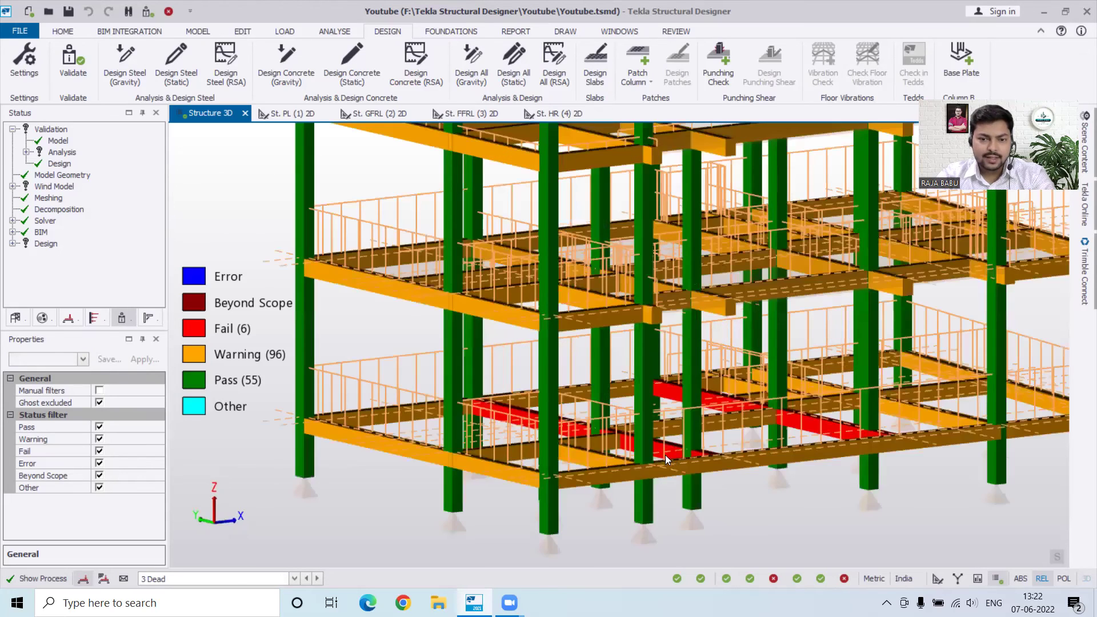
mouse_move(688, 377)
scroll(704, 349, down, 2)
scroll(743, 443, down, 2)
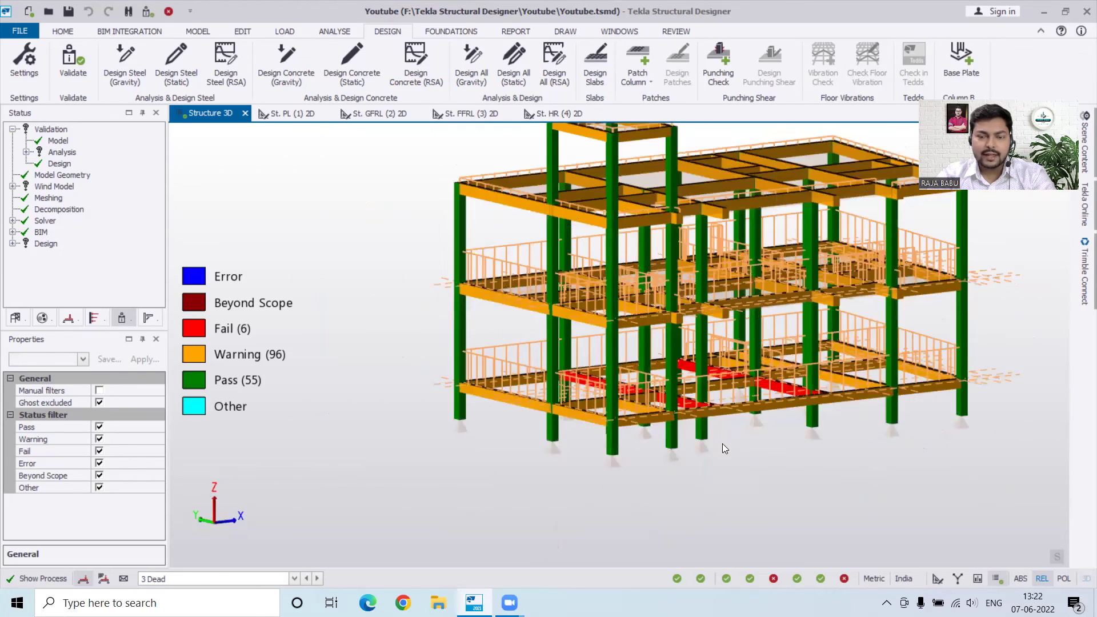
shift+middle_drag(713, 421, 662, 430)
mouse_move(662, 429)
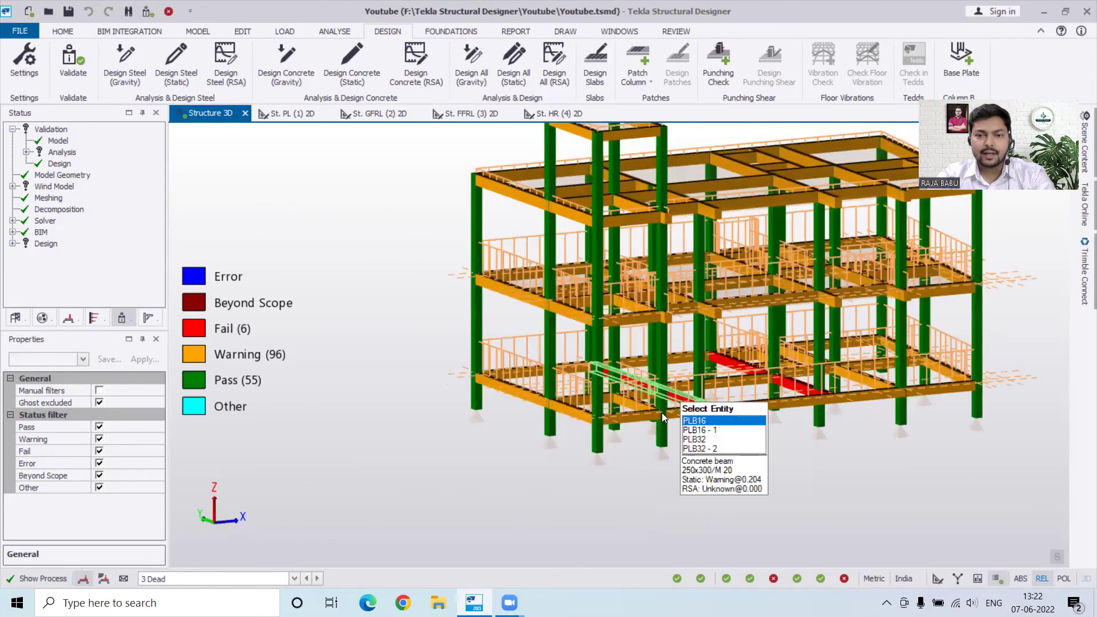
scroll(686, 395, down, 2)
scroll(675, 402, up, 2)
scroll(681, 406, down, 2)
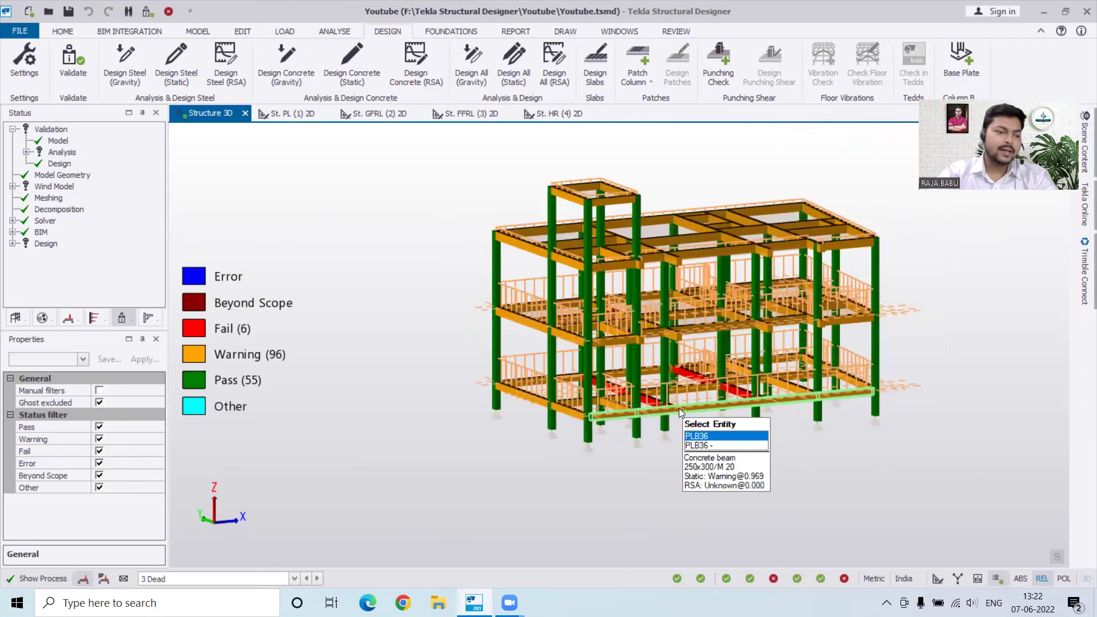
mouse_move(665, 406)
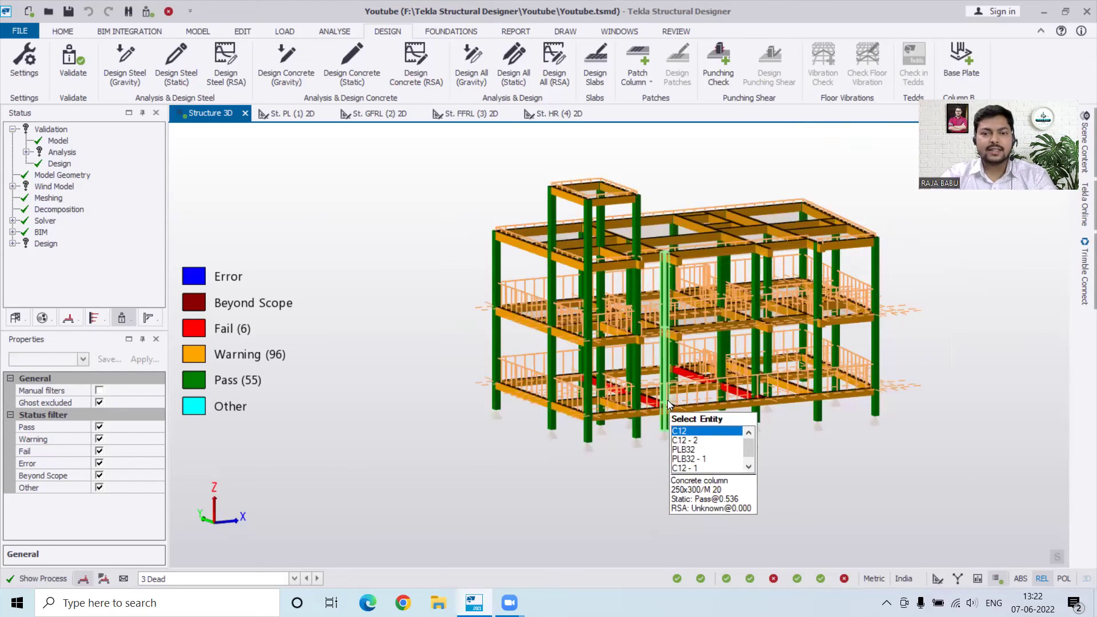
middle_drag(903, 350, 882, 312)
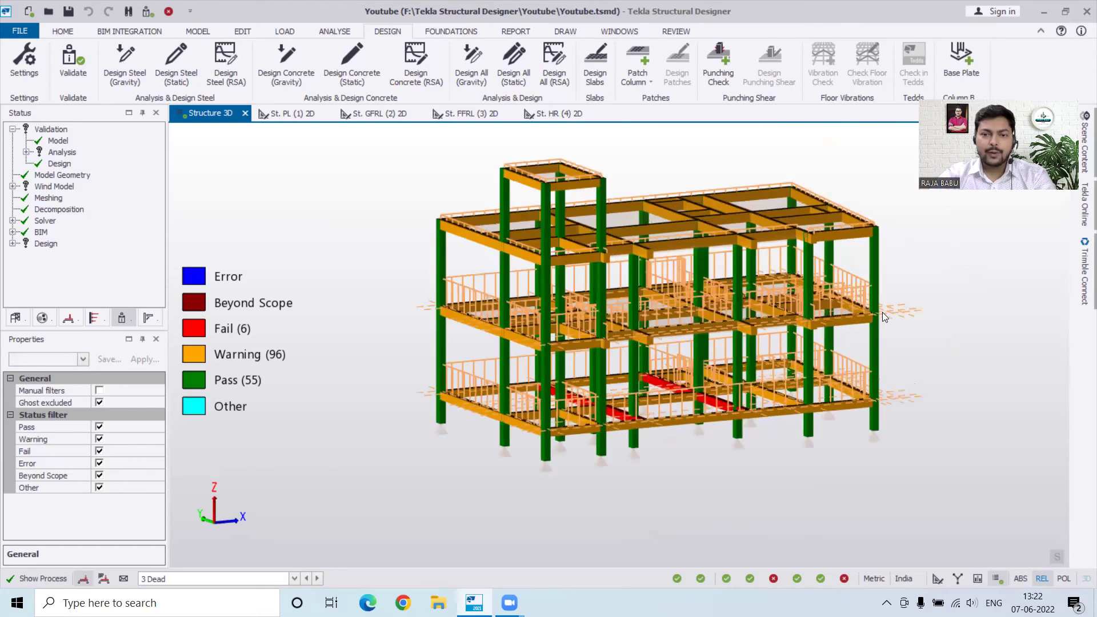
mouse_move(717, 399)
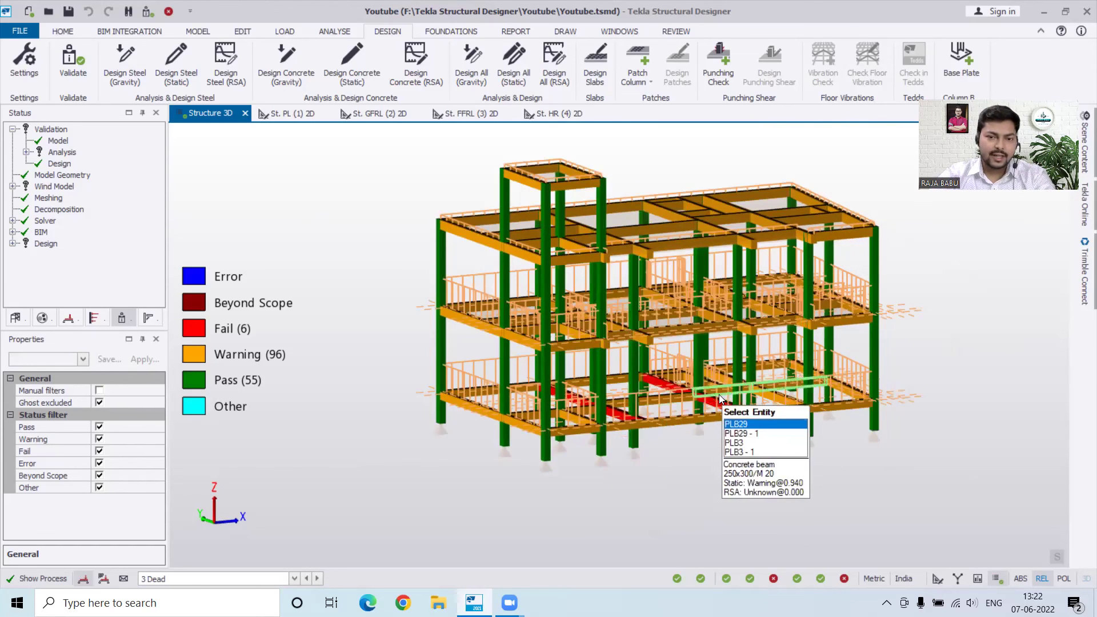